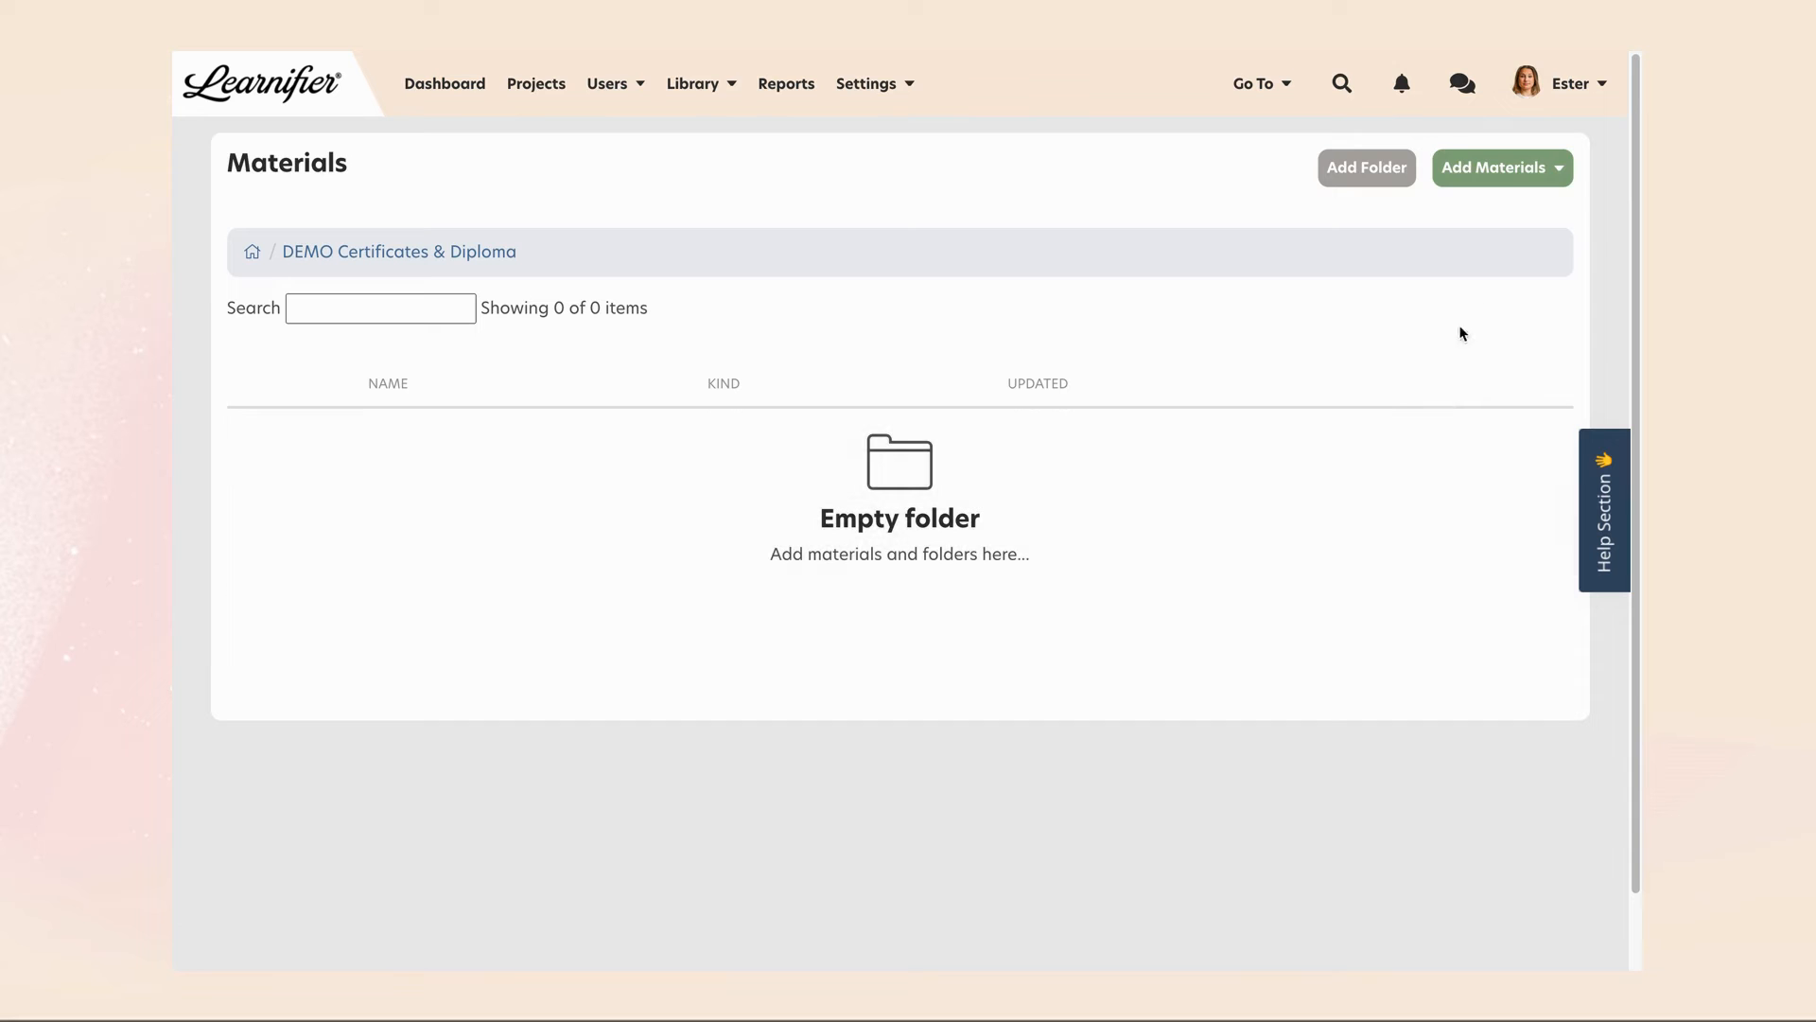
Start a new diploma material and name it "Certified Administrator".
{"action": "left_click", "coordinate": [1510, 167]}
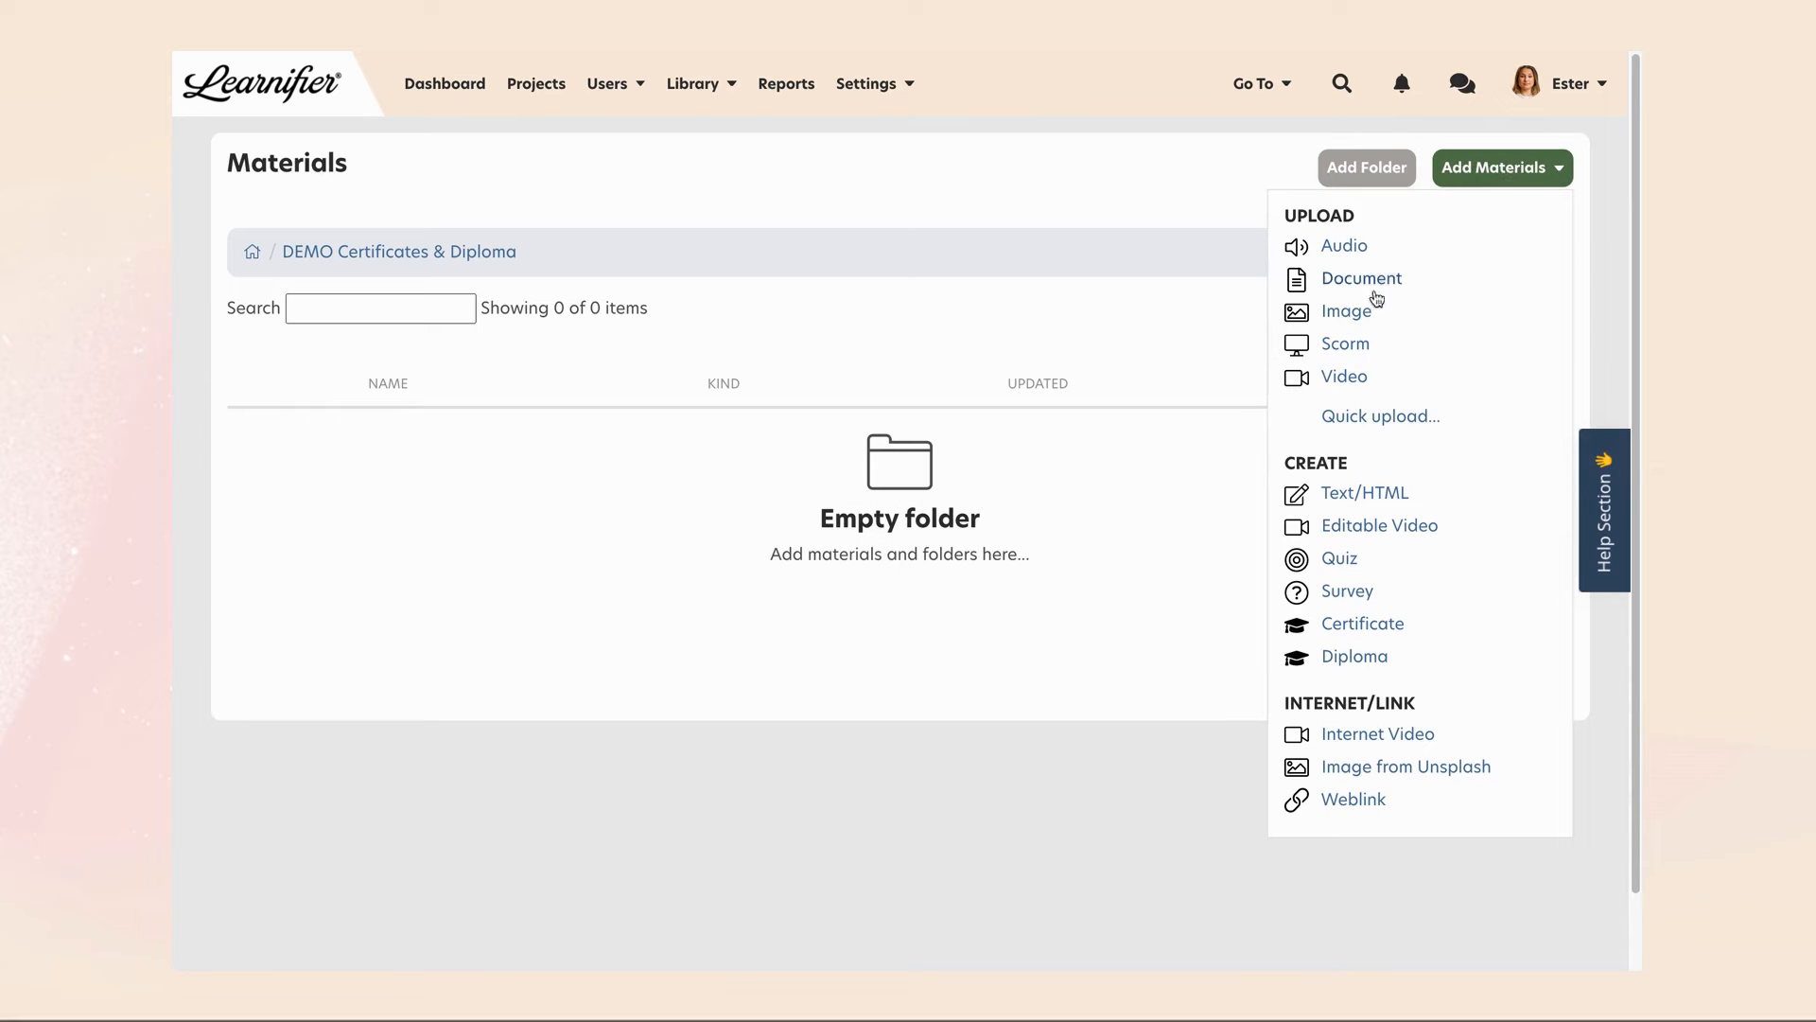
{"action": "left_click", "coordinate": [1338, 659]}
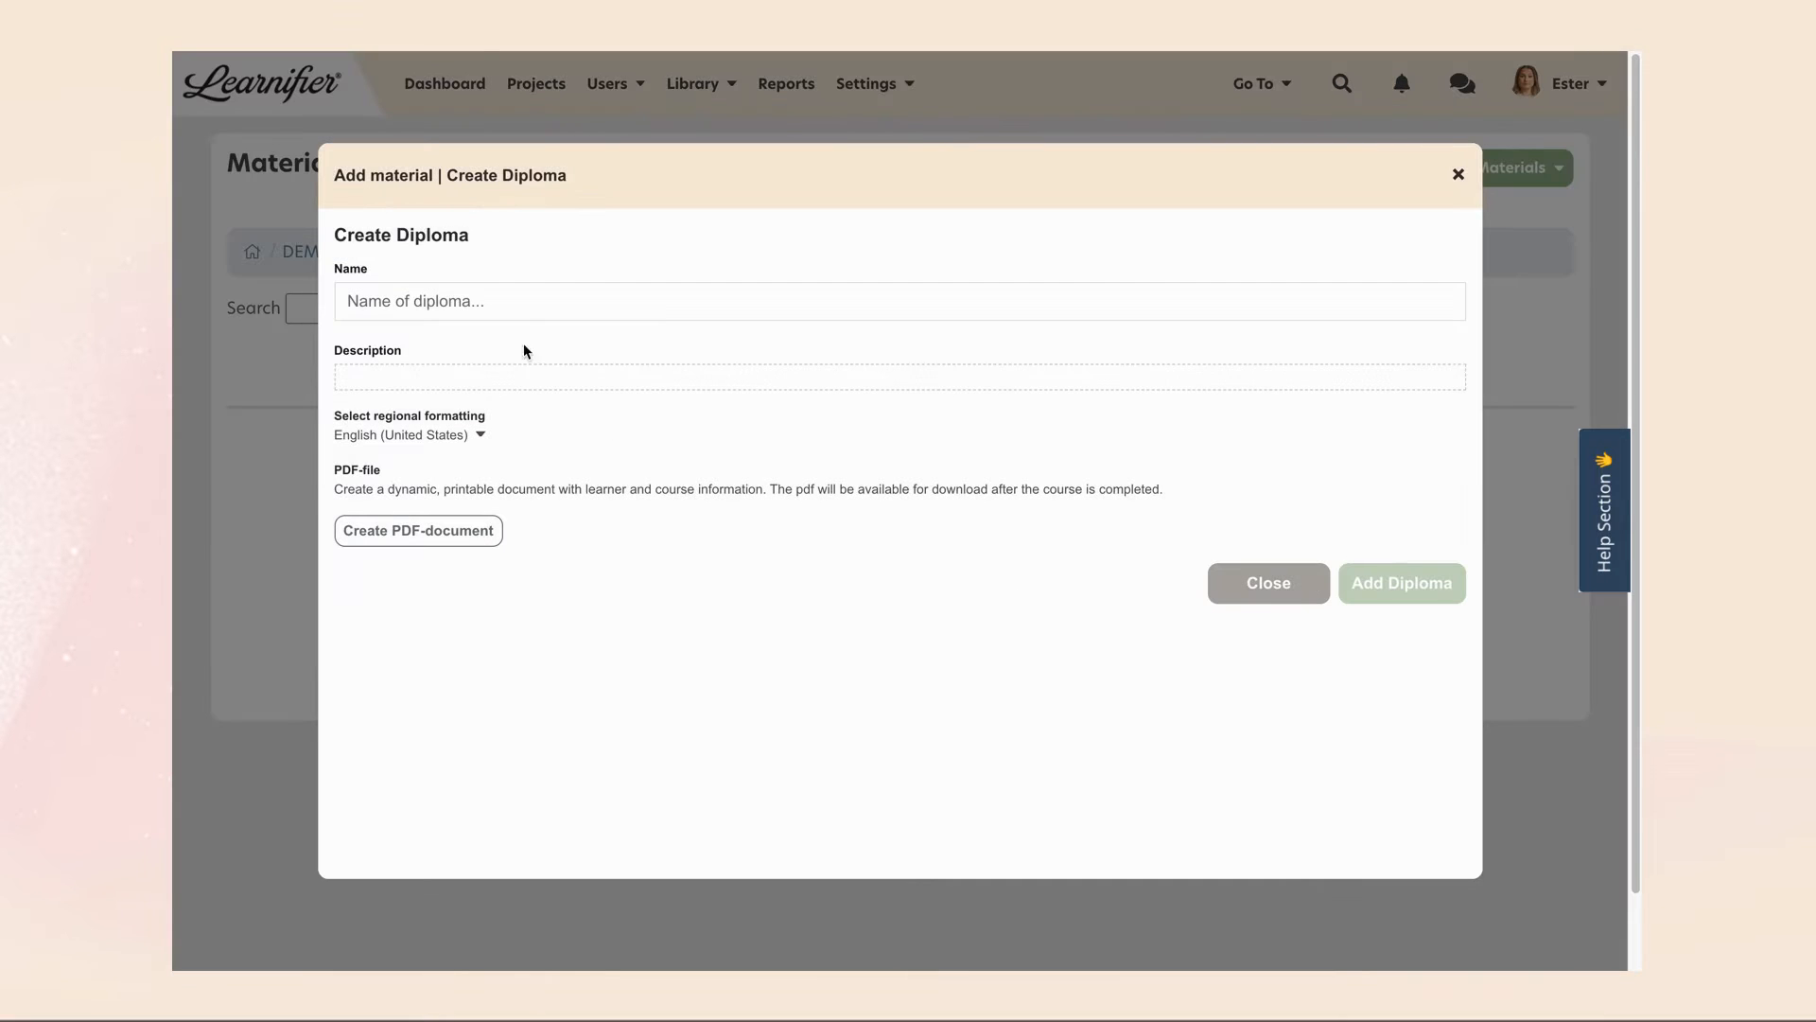
{"action": "type", "text": "Certified Adminis"}
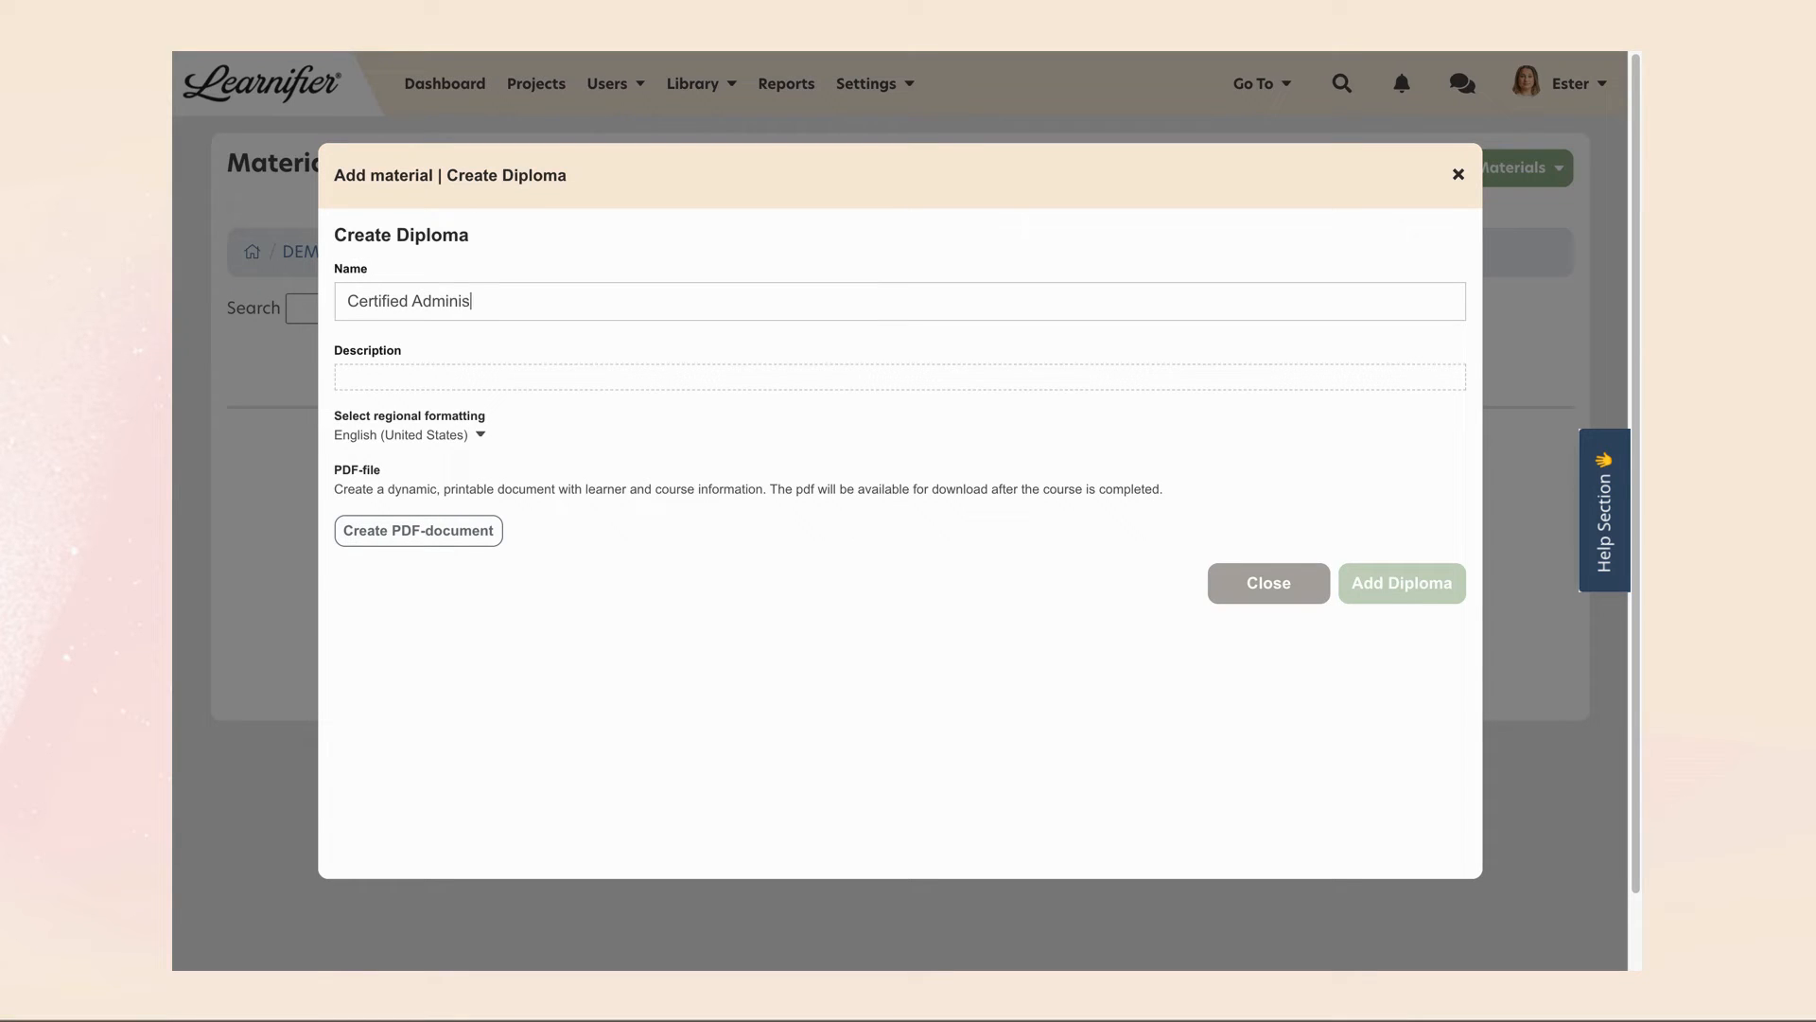
{"action": "type", "text": "r"}
Write the description "Congratulations!" and, in a new paragraph, "You are now a certified Learnifier administrator!" with a grinning emoji at the end.
{"action": "key", "text": "Tab"}
{"action": "type", "text": "Congr"}
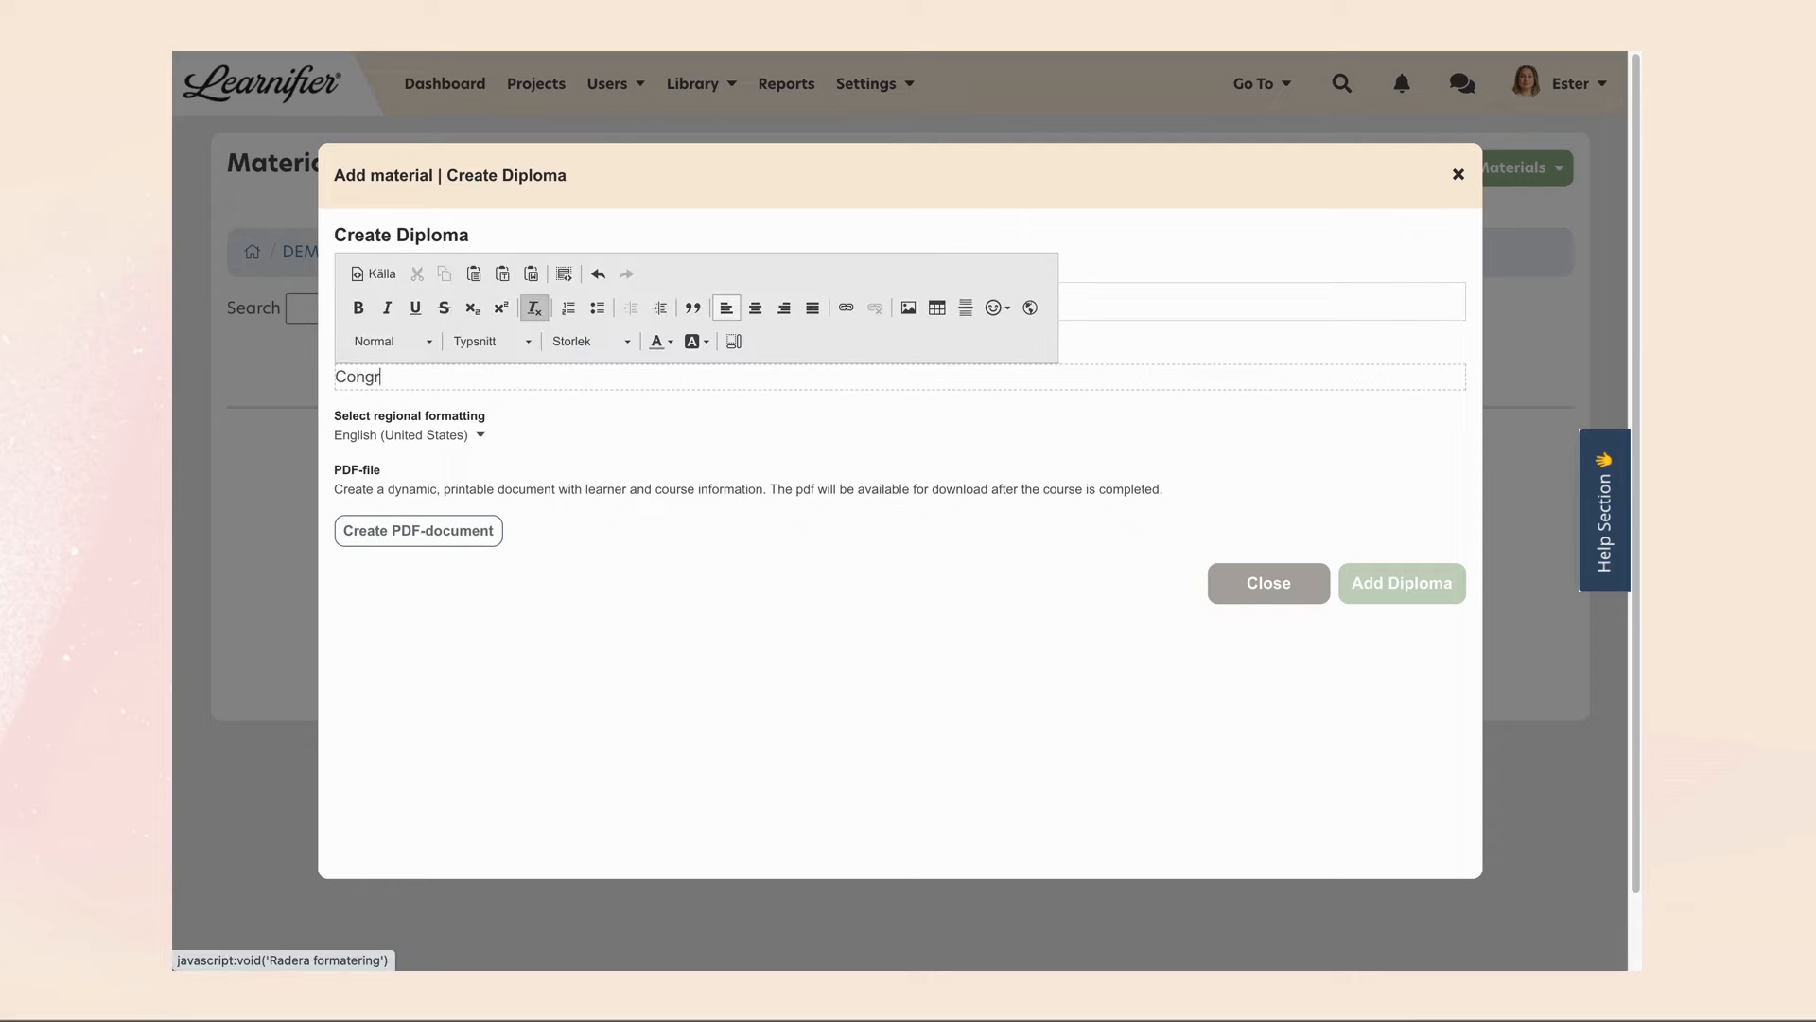
{"action": "type", "text": "atulations!"}
{"action": "key", "text": "Return"}
{"action": "type", "text": "You ar"}
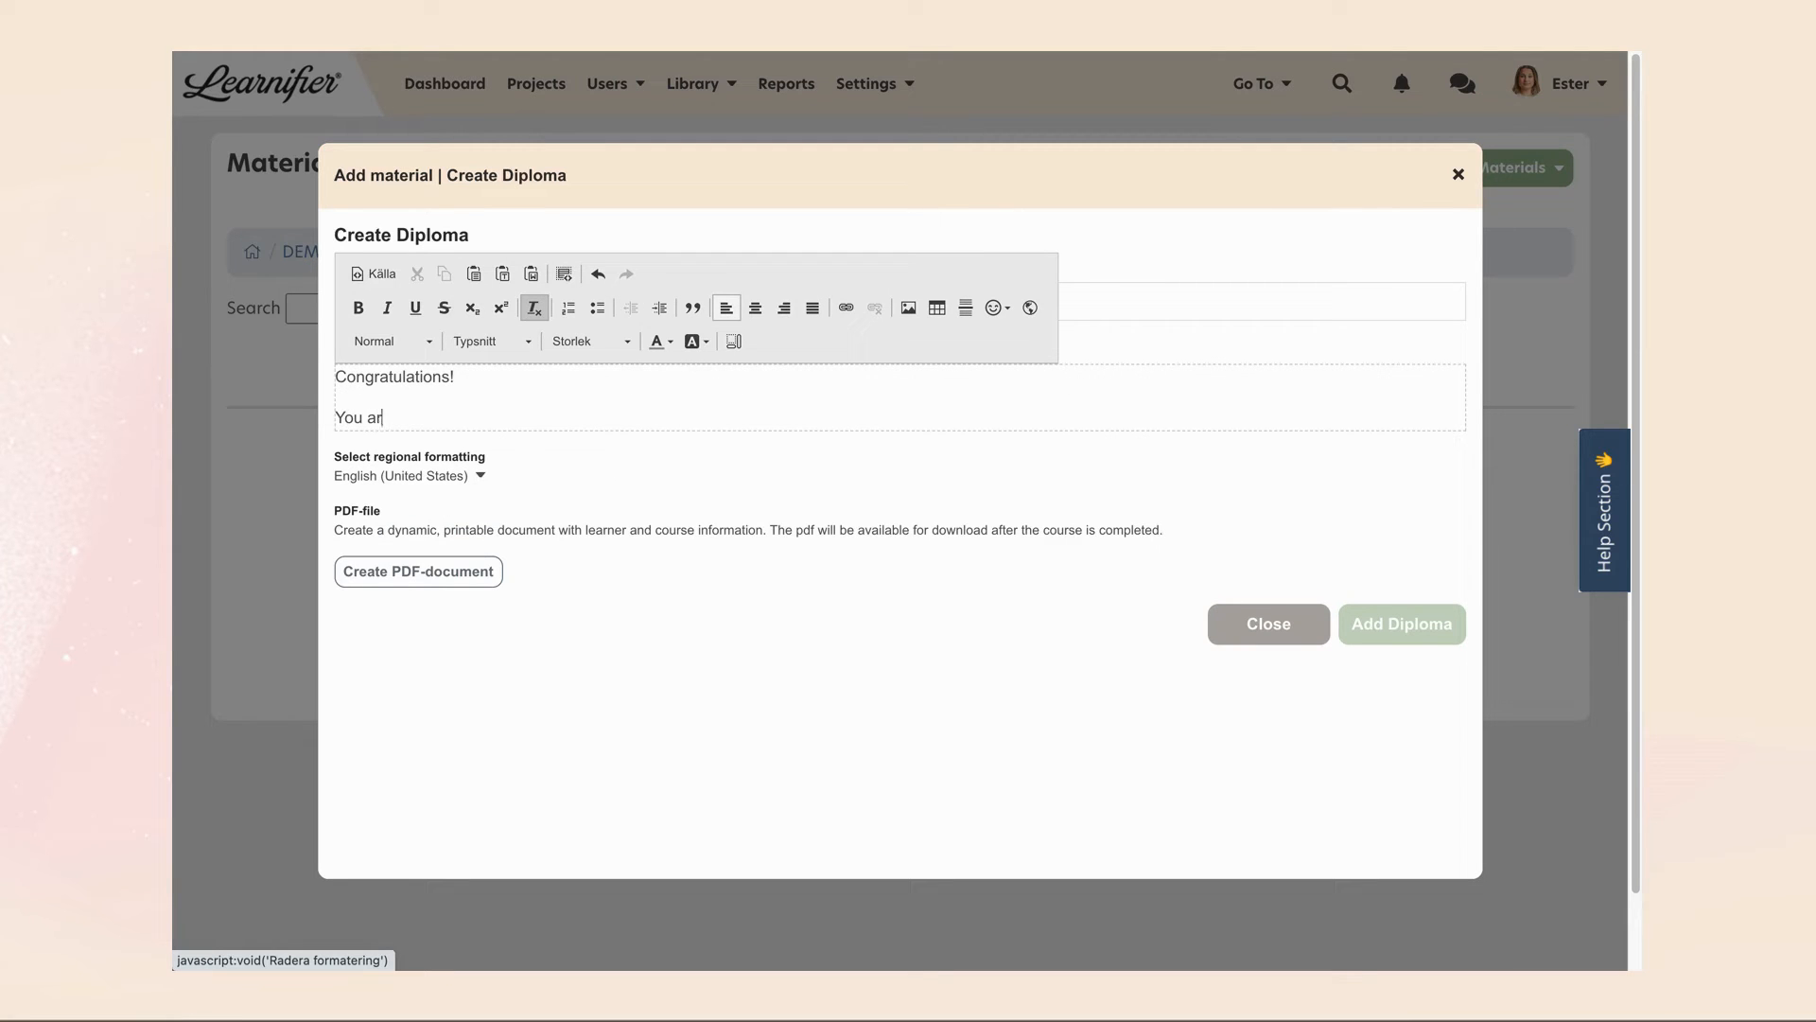
{"action": "type", "text": "e now a certified Learnifier administrator!"}
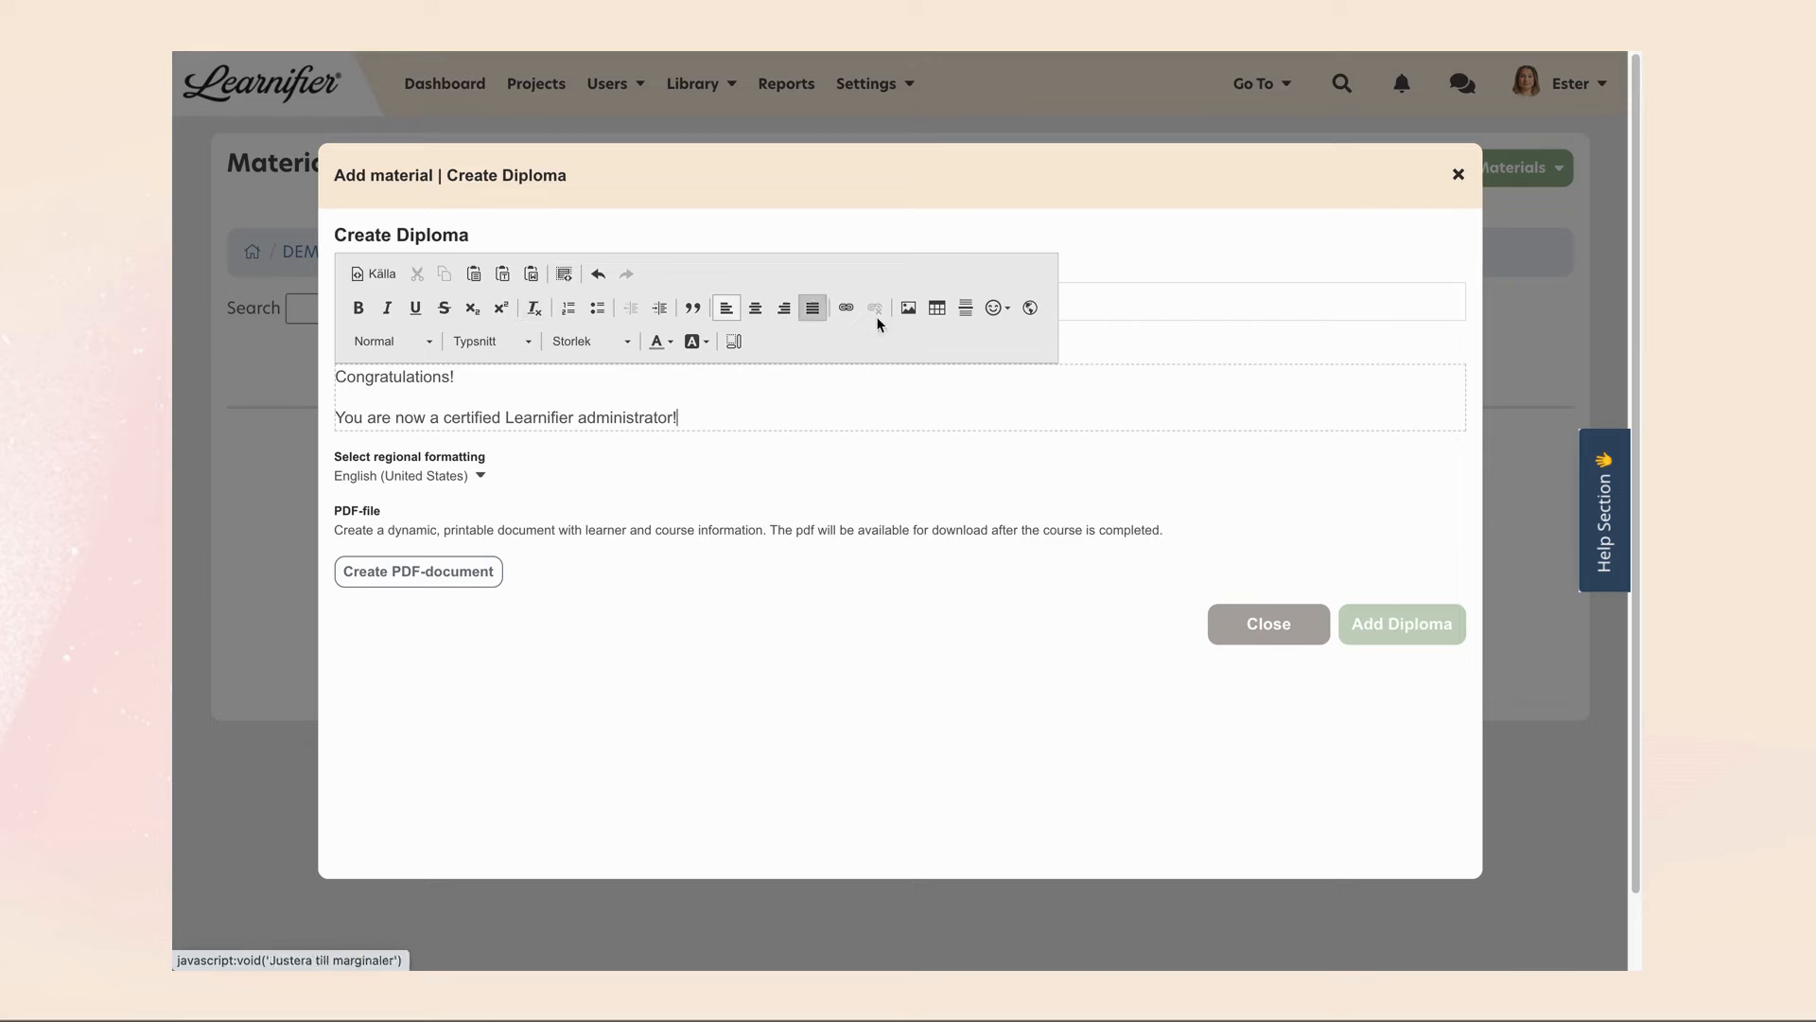
{"action": "left_click", "coordinate": [998, 307]}
{"action": "left_click", "coordinate": [1009, 445]}
Center the whole diploma description and set its text color to #2e405e.
{"action": "left_click_drag", "start_coordinate": [778, 426], "coordinate": [336, 376]}
{"action": "left_click", "coordinate": [755, 307]}
{"action": "left_click", "coordinate": [689, 341]}
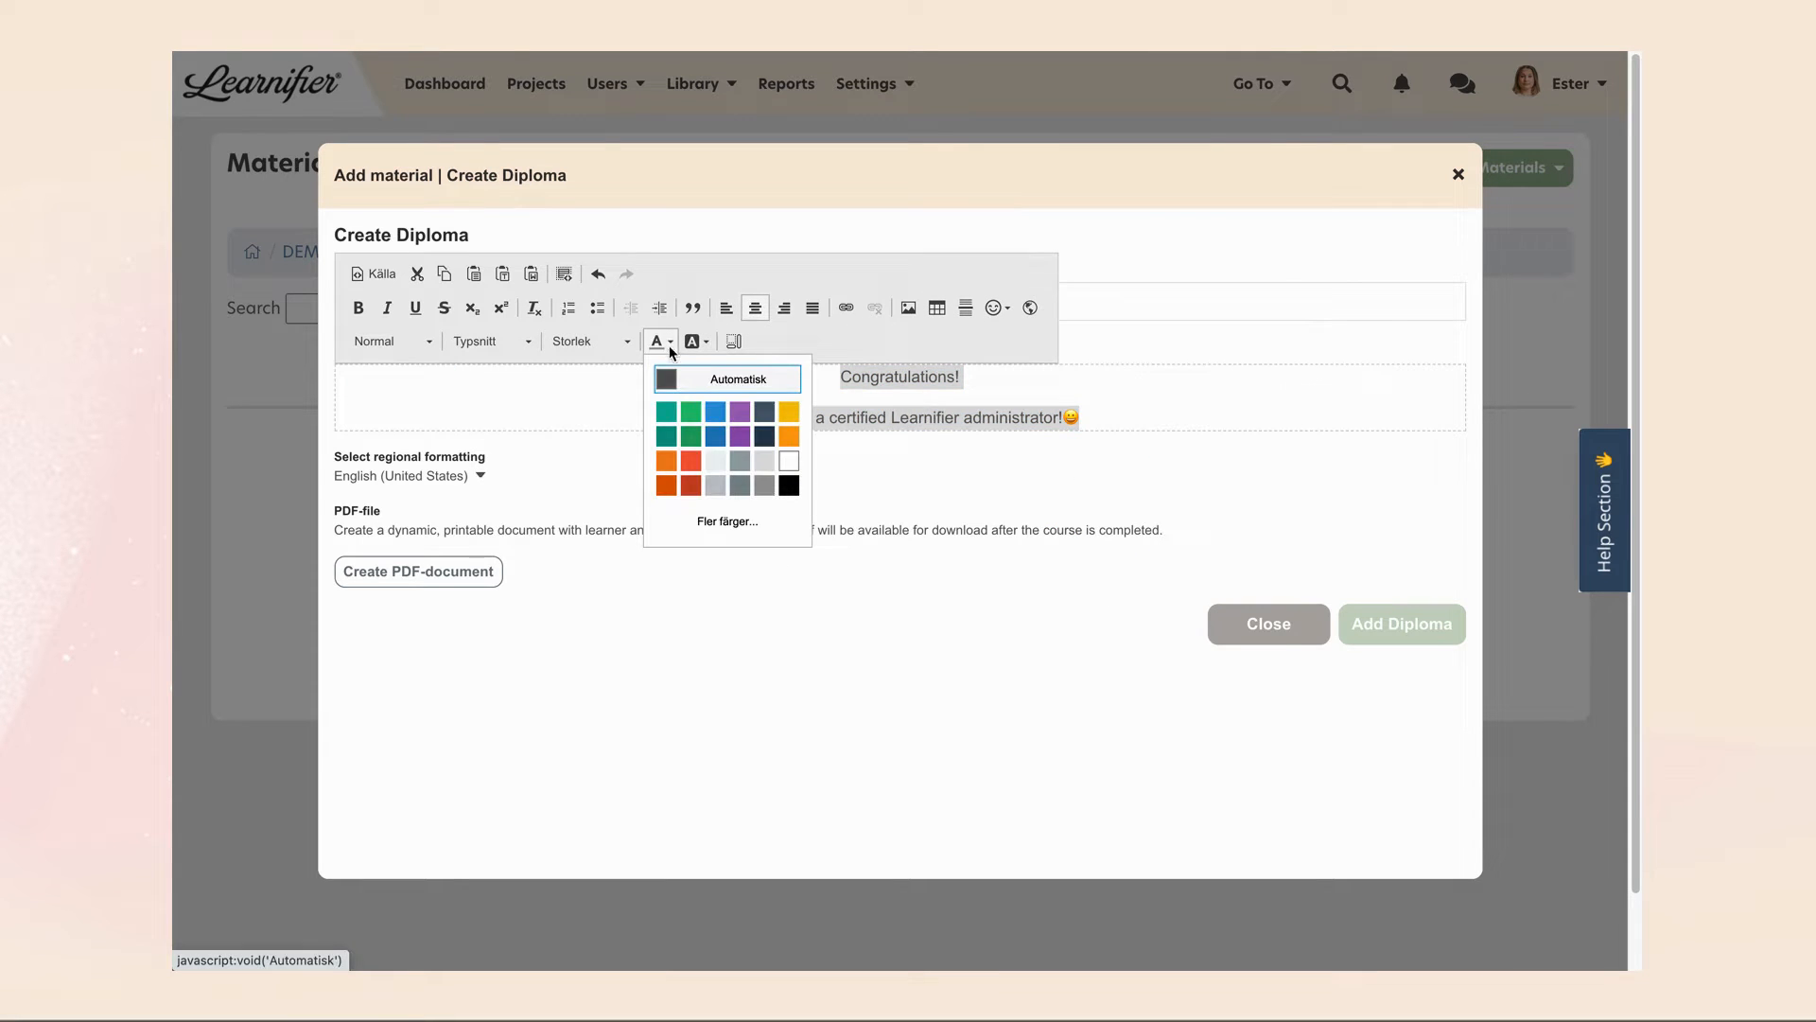
{"action": "left_click", "coordinate": [721, 522]}
{"action": "left_click", "coordinate": [1025, 567]}
{"action": "key", "text": "ctrl+v"}
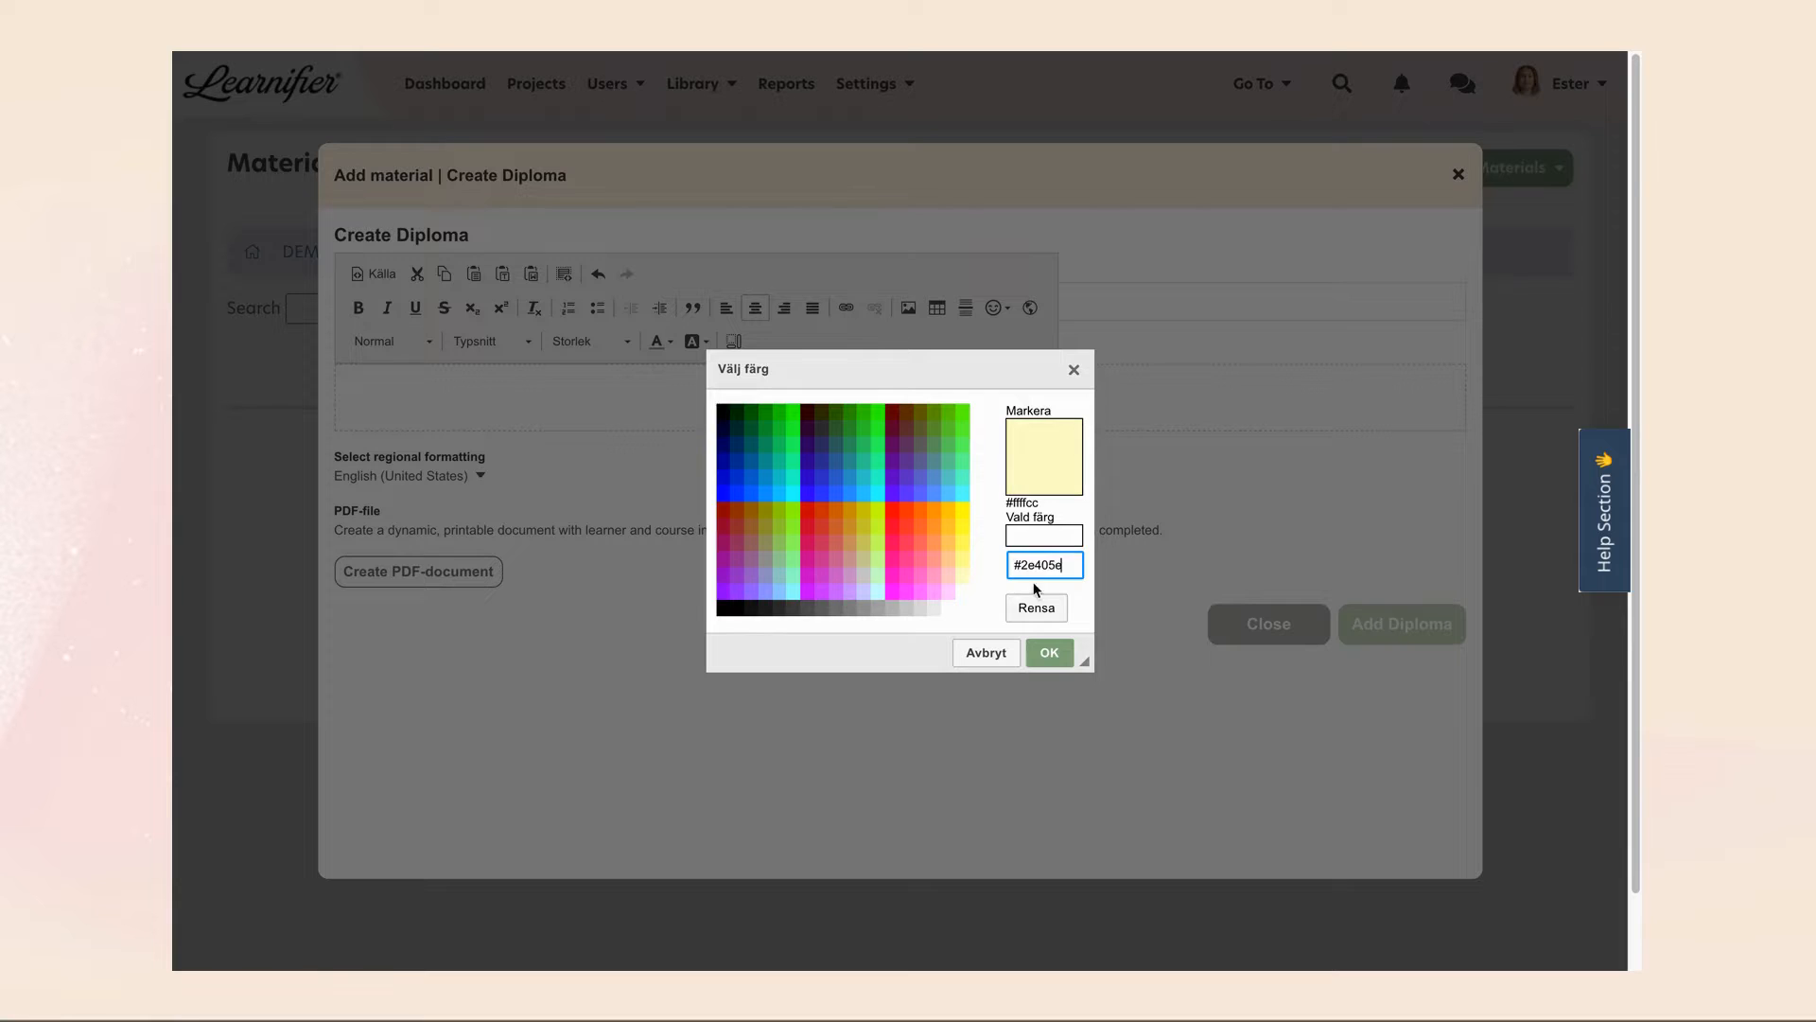
{"action": "left_click", "coordinate": [1050, 653]}
Set the regional formatting to English and start the PDF document with "Learnifier Diploma Template English.pdf" as background template.
{"action": "left_click", "coordinate": [475, 478]}
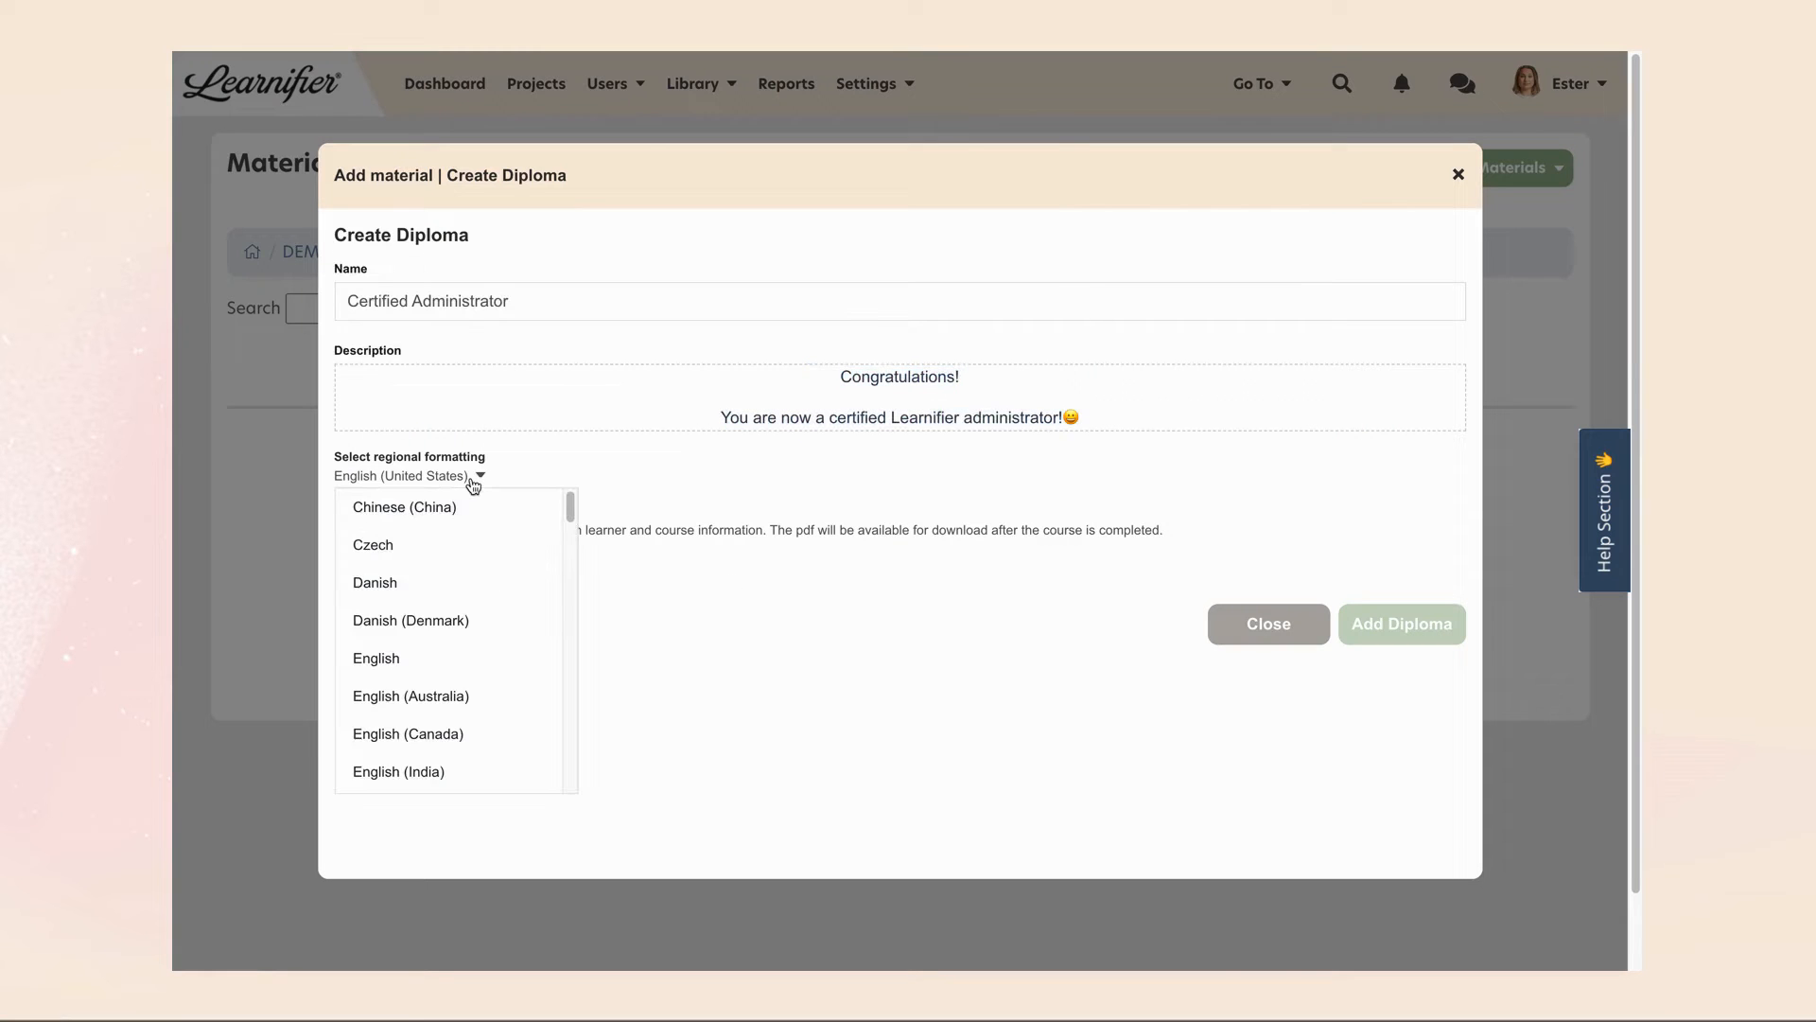
{"action": "left_click", "coordinate": [457, 651]}
{"action": "left_click", "coordinate": [438, 577]}
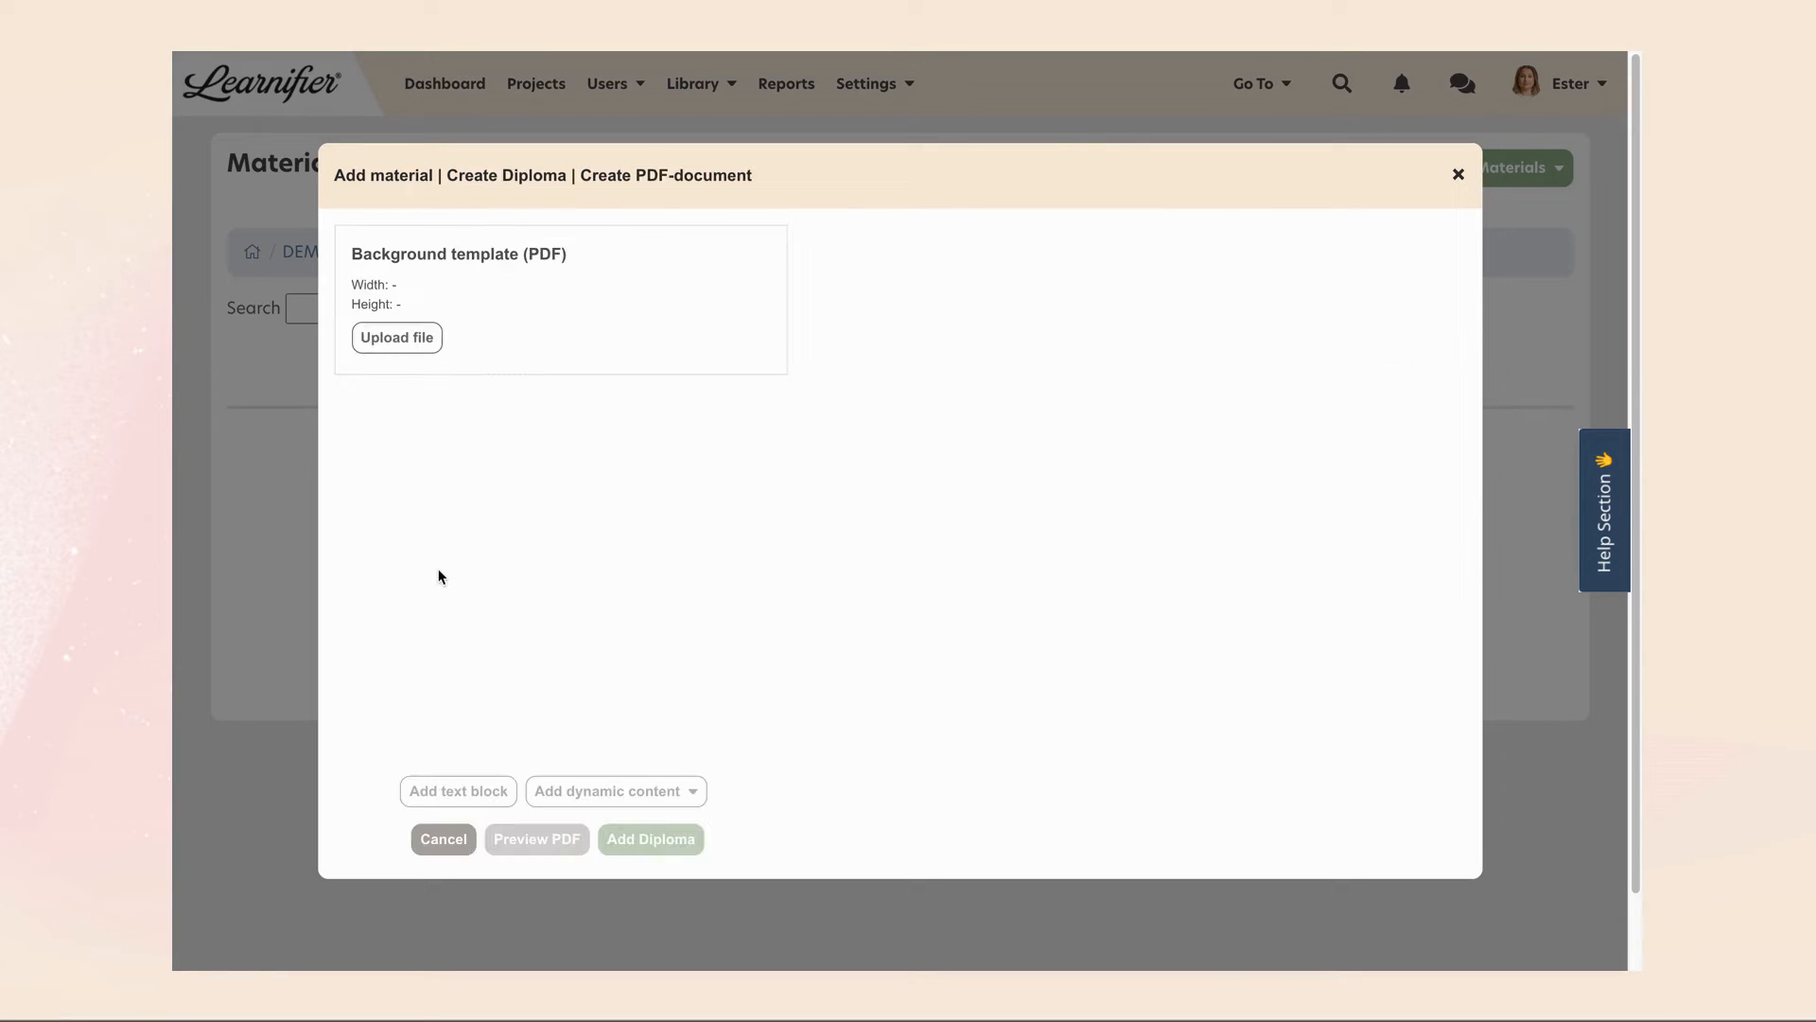
{"action": "left_click", "coordinate": [403, 348]}
{"action": "left_click", "coordinate": [688, 367]}
{"action": "left_click", "coordinate": [1258, 709]}
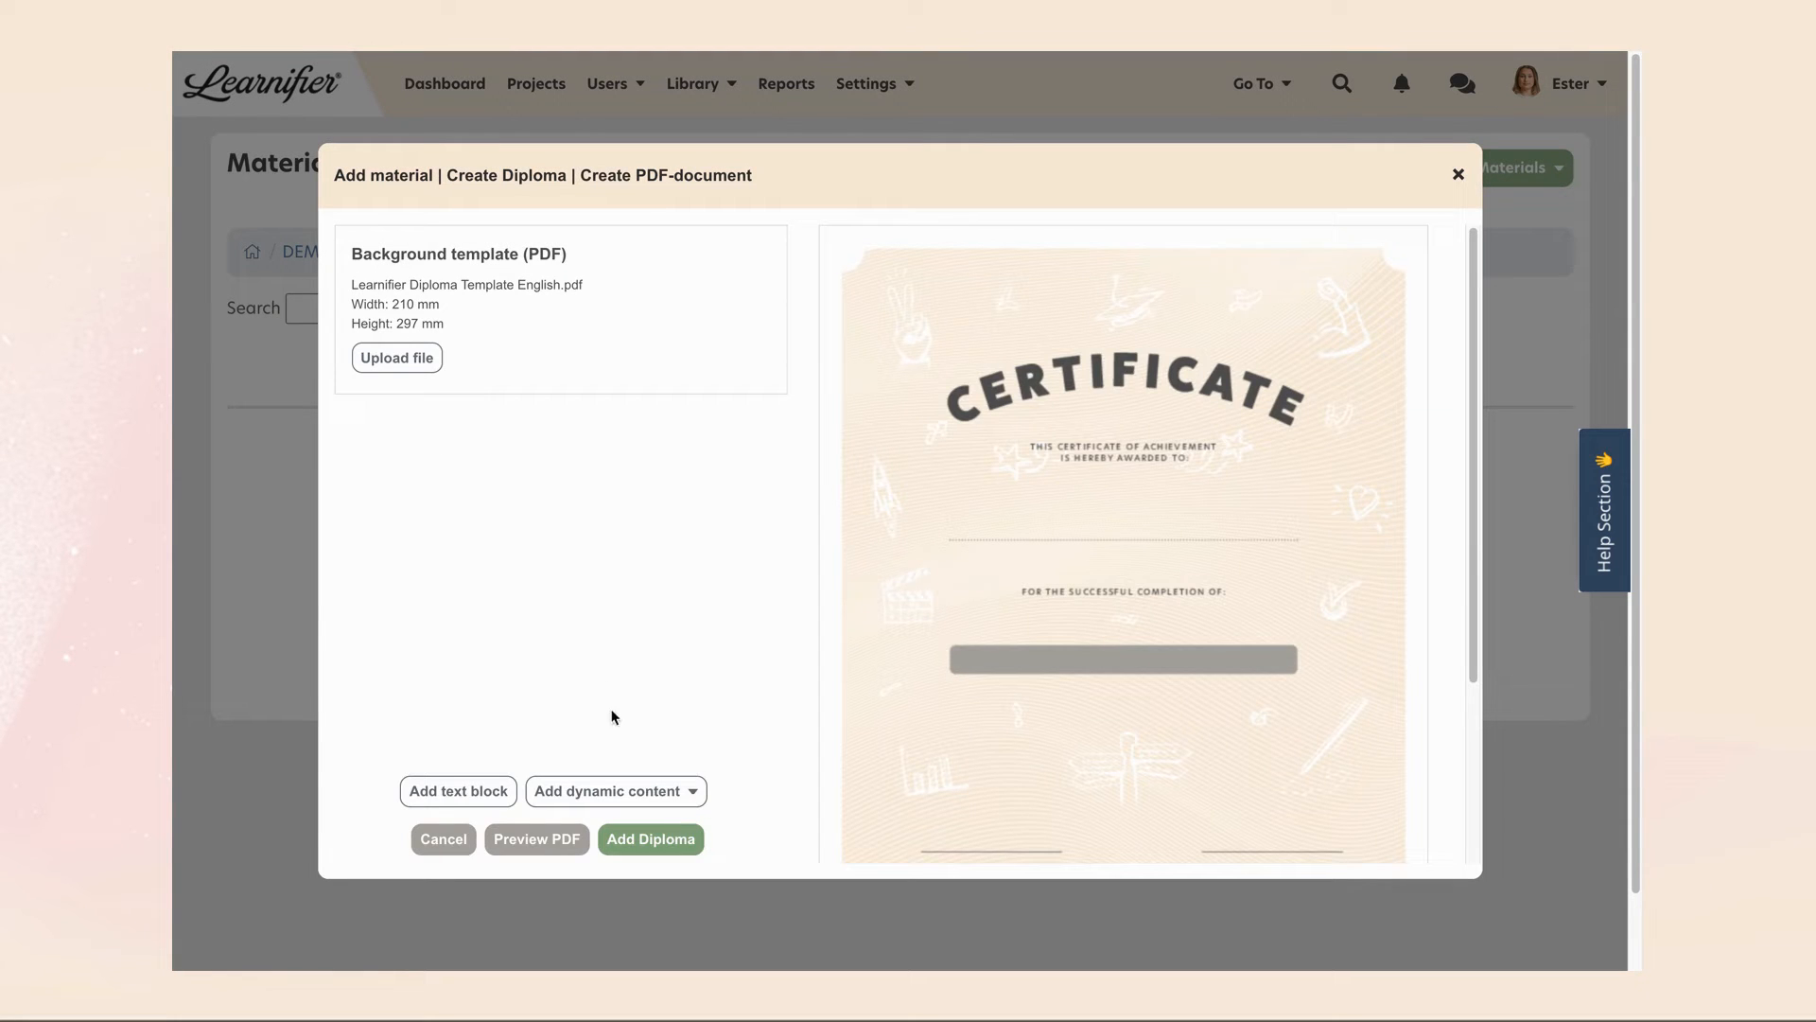
Add the dynamic Name on the awarded-to line at about 105/105 mm and Project name on the grey bar at about 107/152 mm.
{"action": "left_click", "coordinate": [641, 791]}
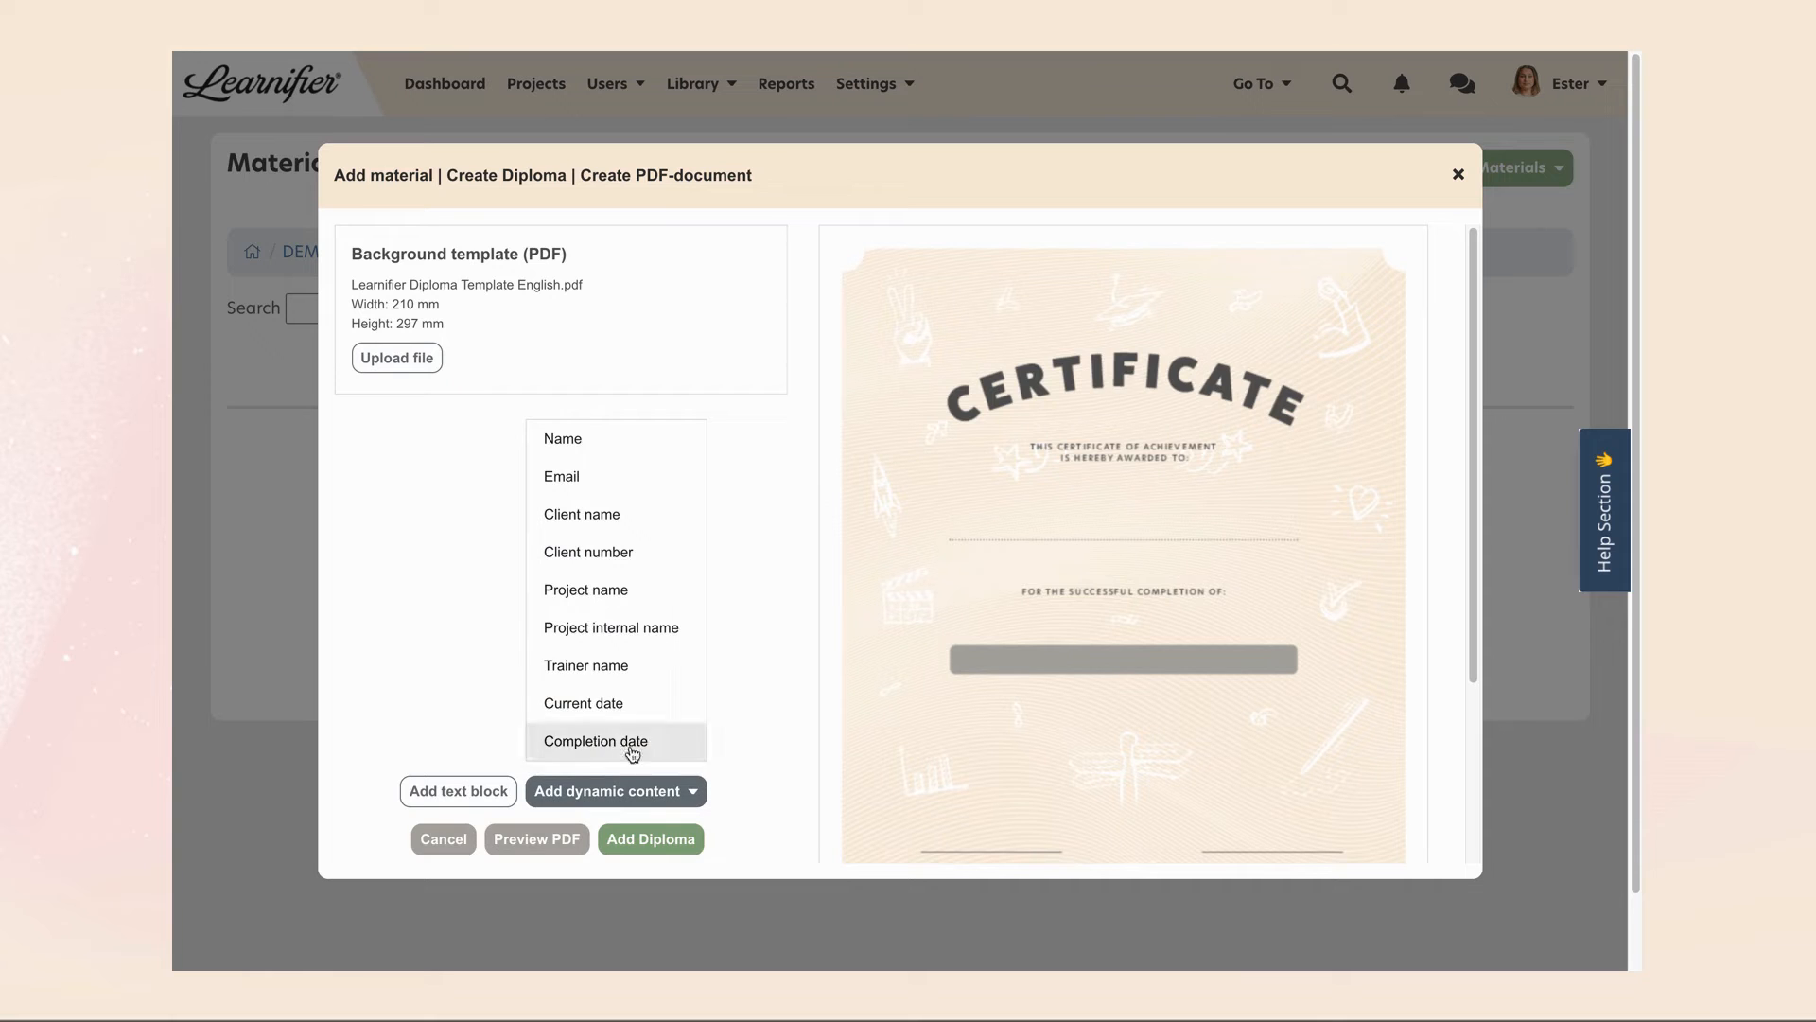
{"action": "left_click", "coordinate": [644, 442]}
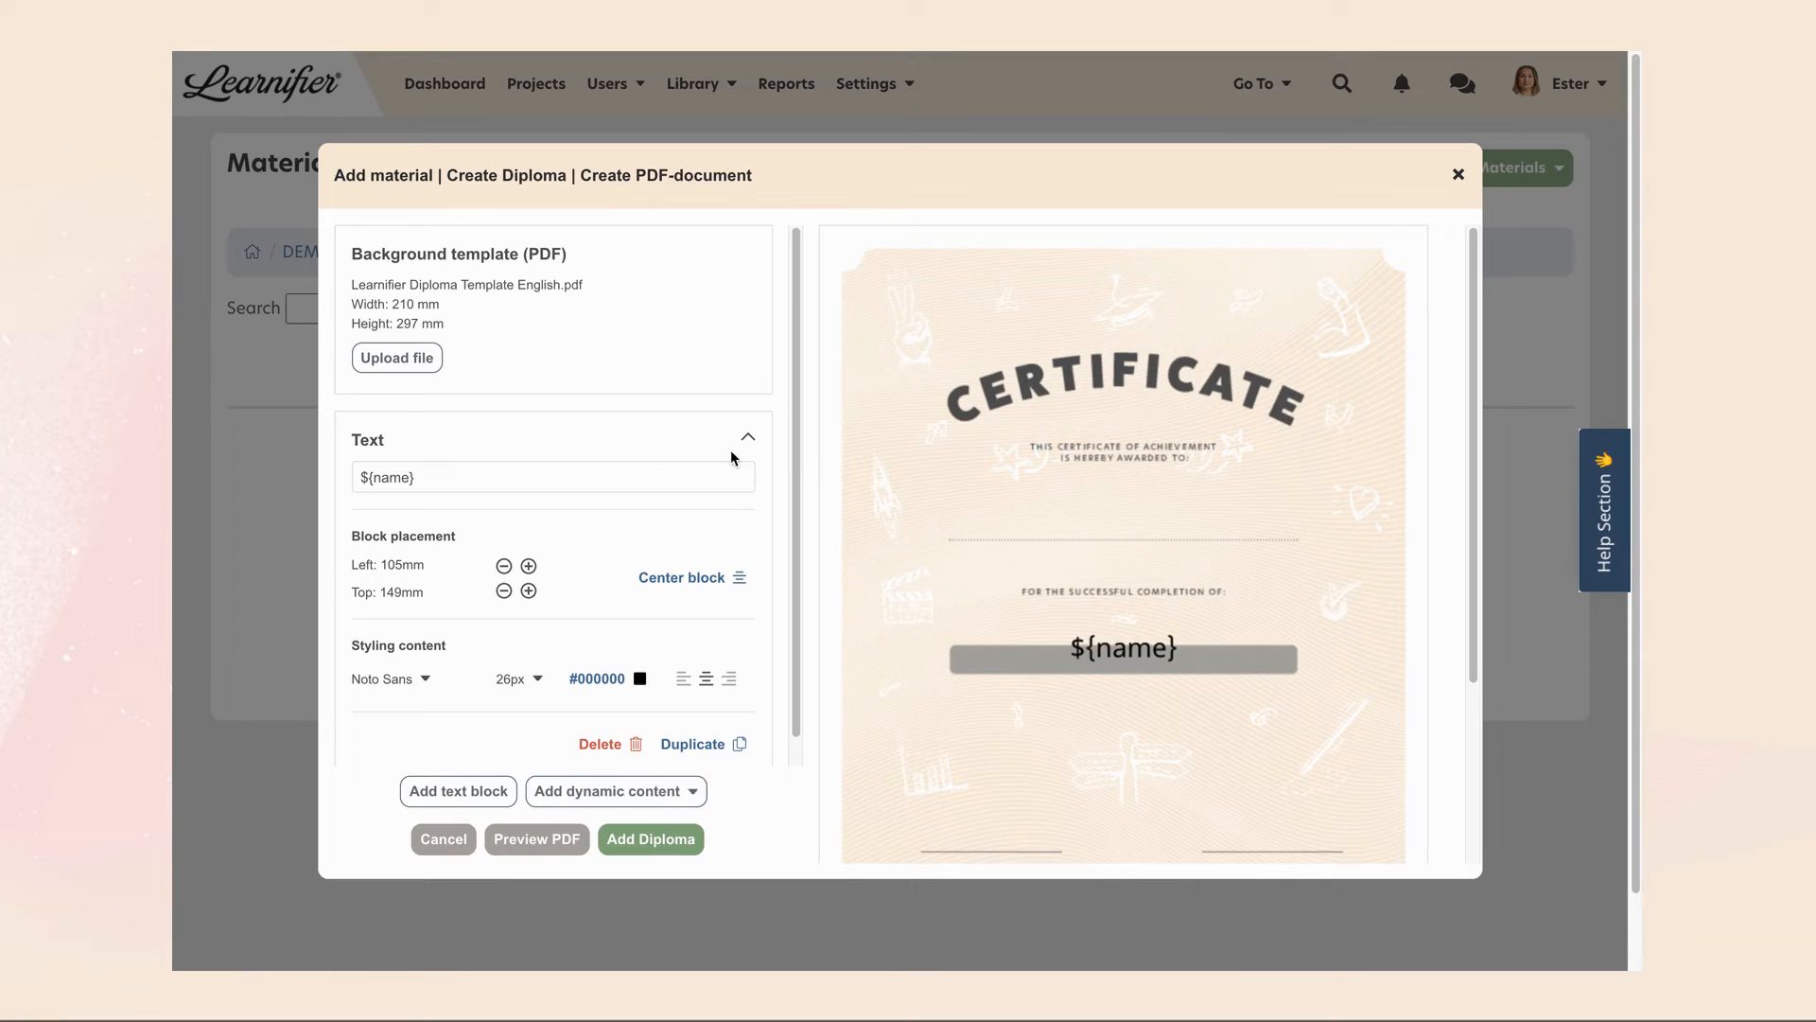
{"action": "left_click_drag", "start_coordinate": [1126, 654], "coordinate": [1126, 537]}
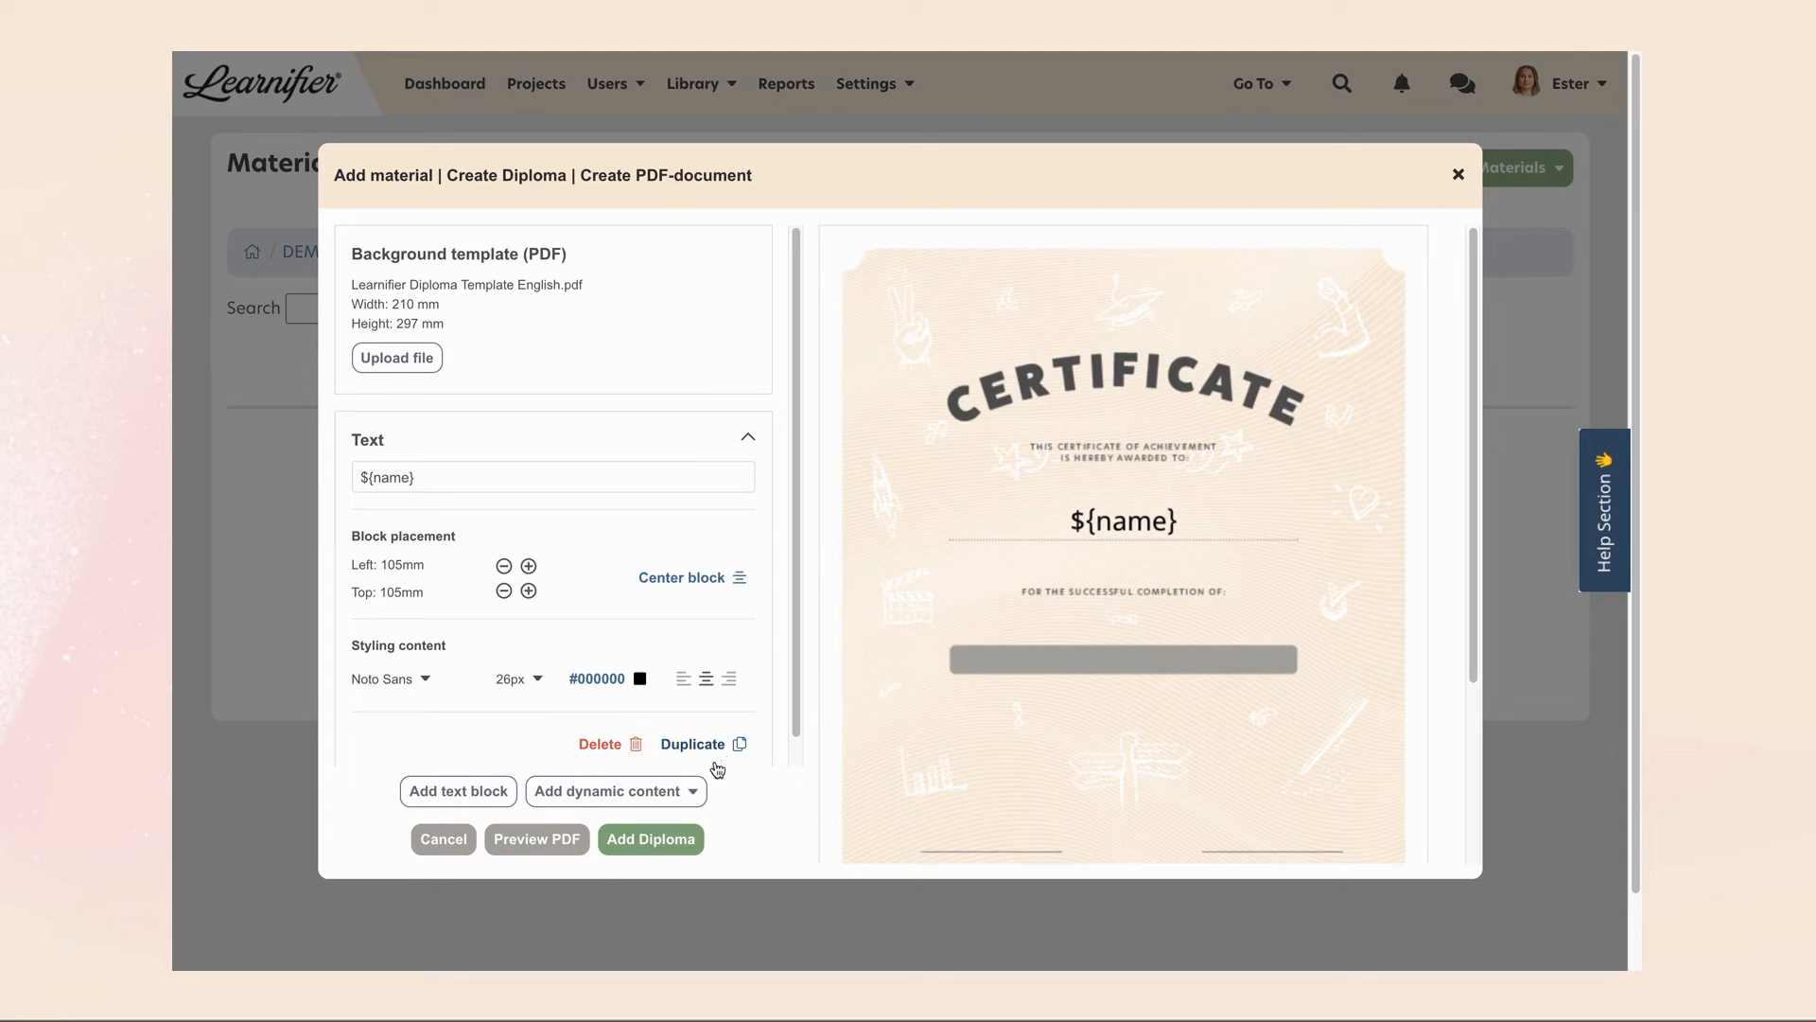
{"action": "left_click", "coordinate": [667, 793]}
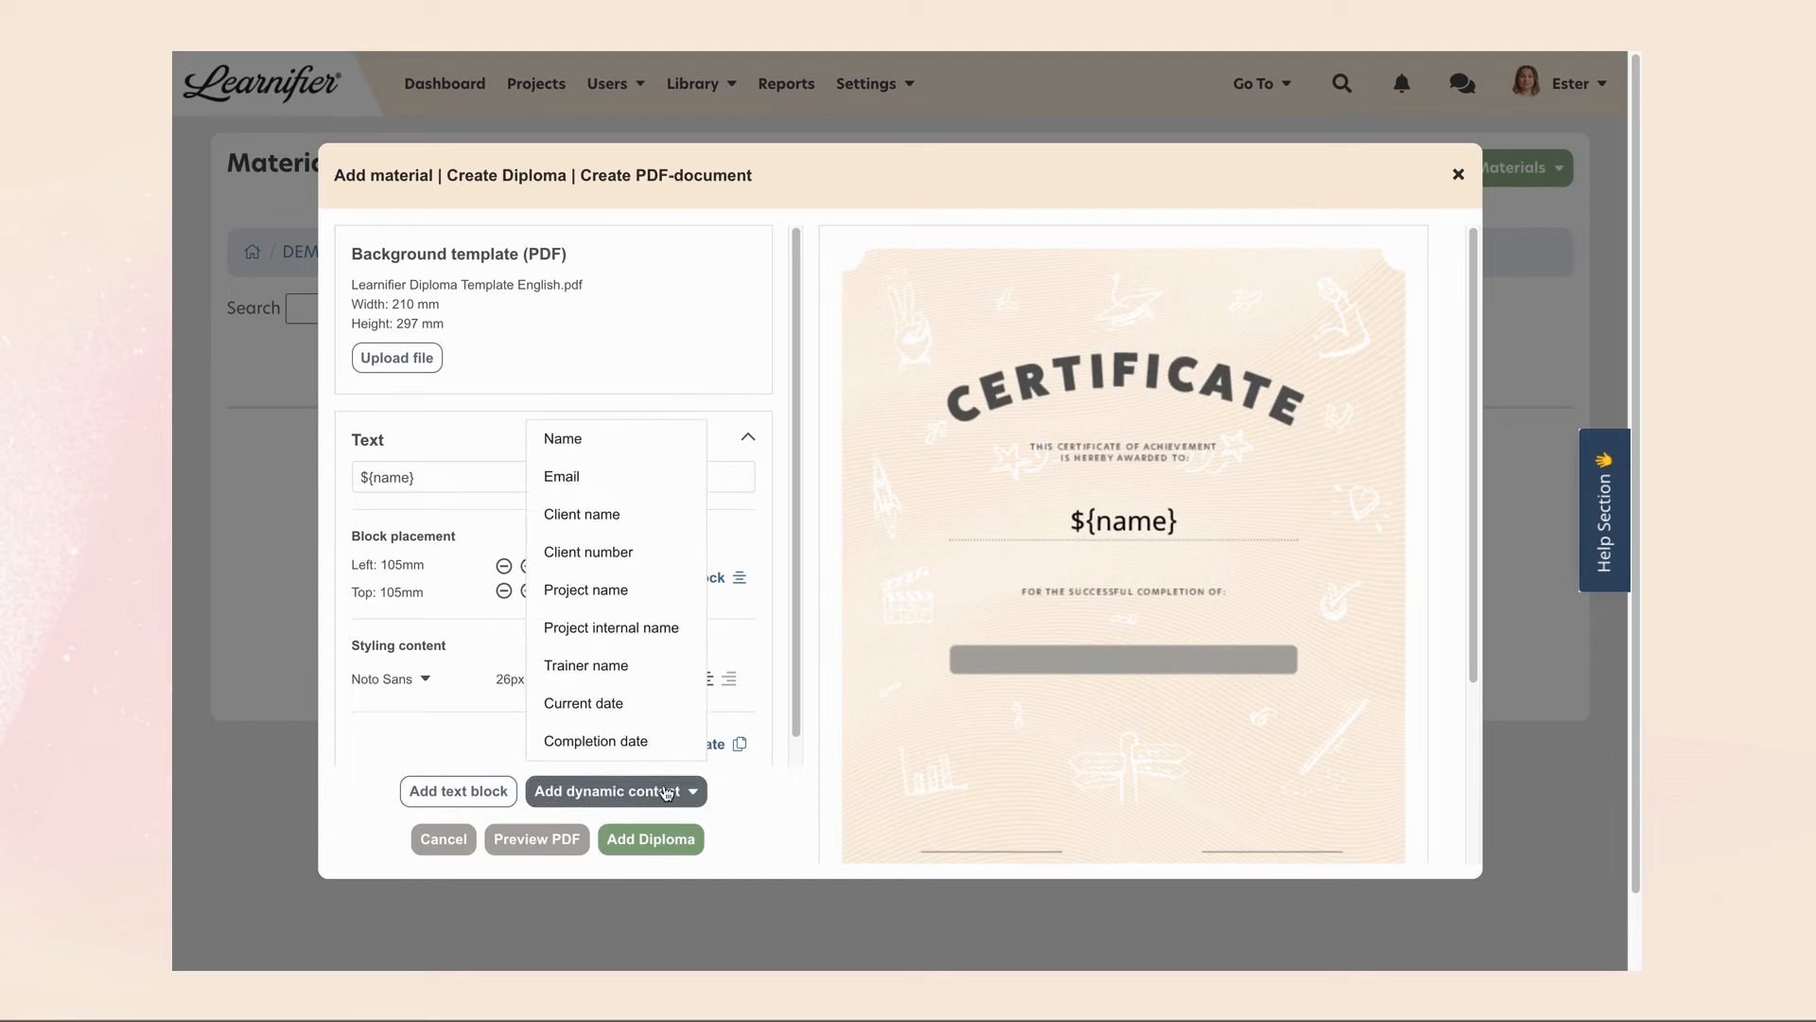
{"action": "left_click", "coordinate": [628, 593]}
{"action": "left_click_drag", "start_coordinate": [1128, 659], "coordinate": [1132, 670]}
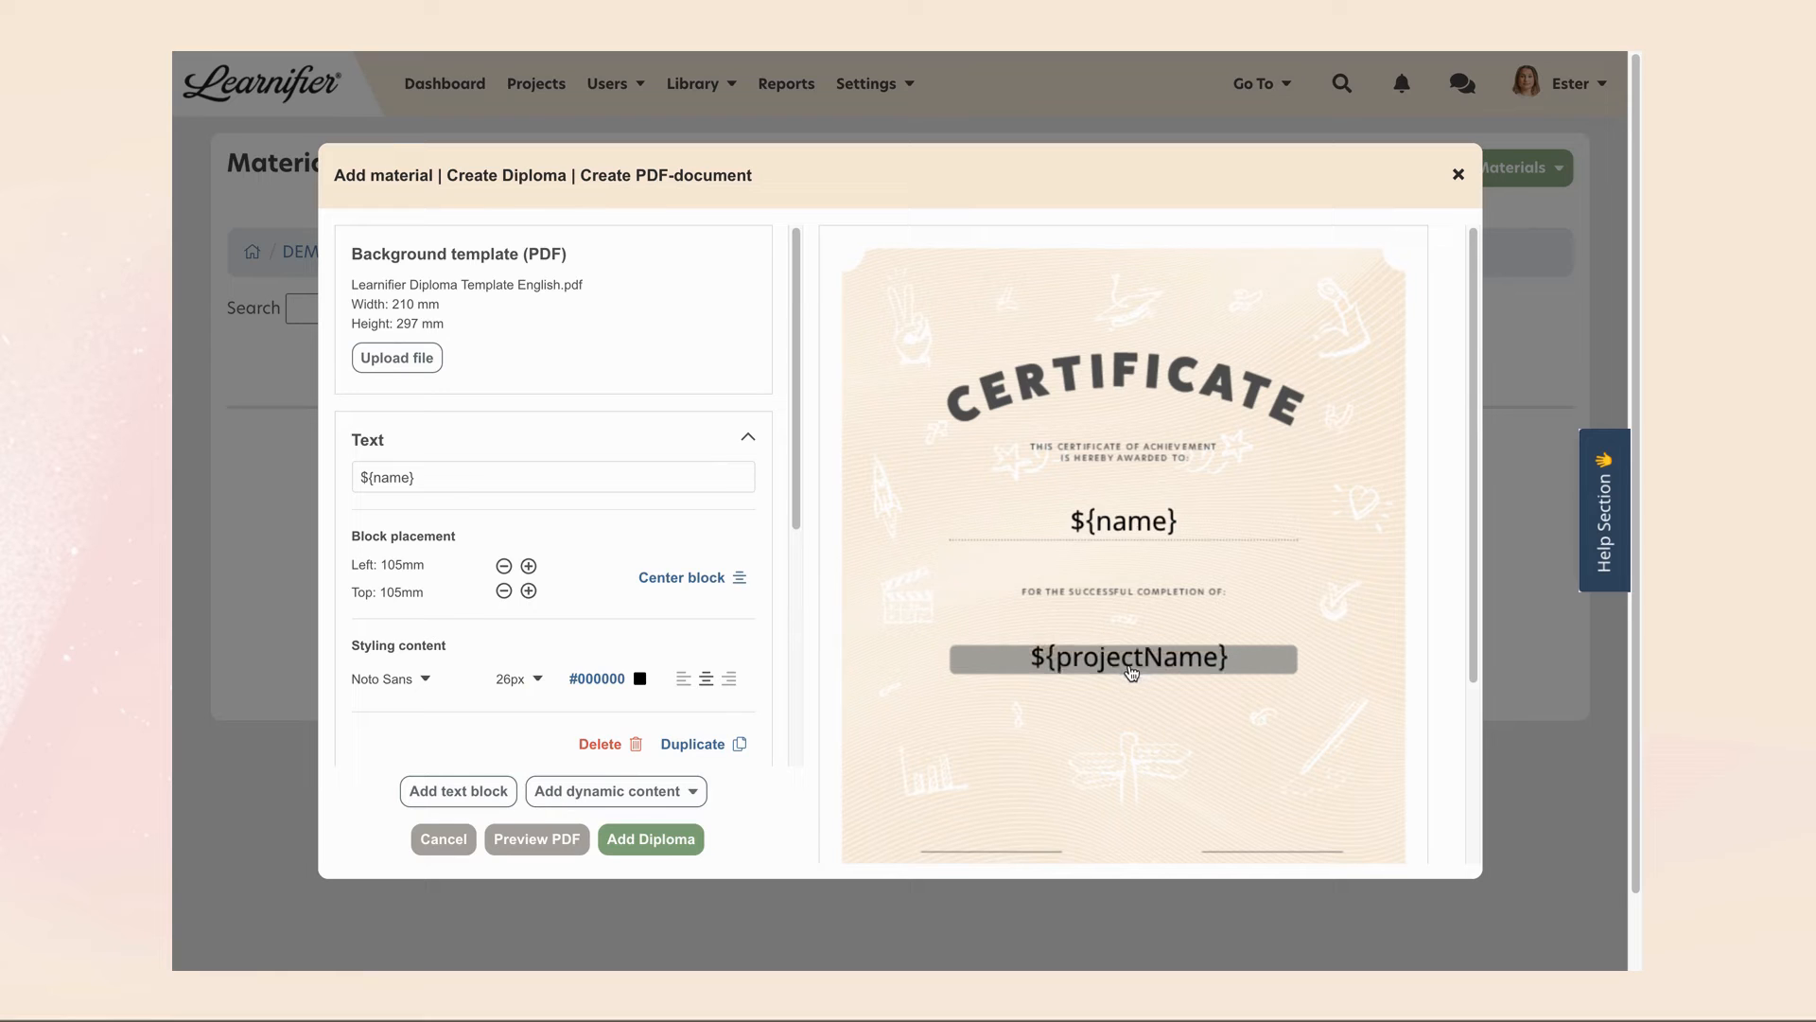
Add the dynamic Trainer name on the course leader line at about 60/213 mm and Current date on the date line at about 154/213 mm.
{"action": "left_click", "coordinate": [668, 793]}
{"action": "left_click", "coordinate": [628, 662]}
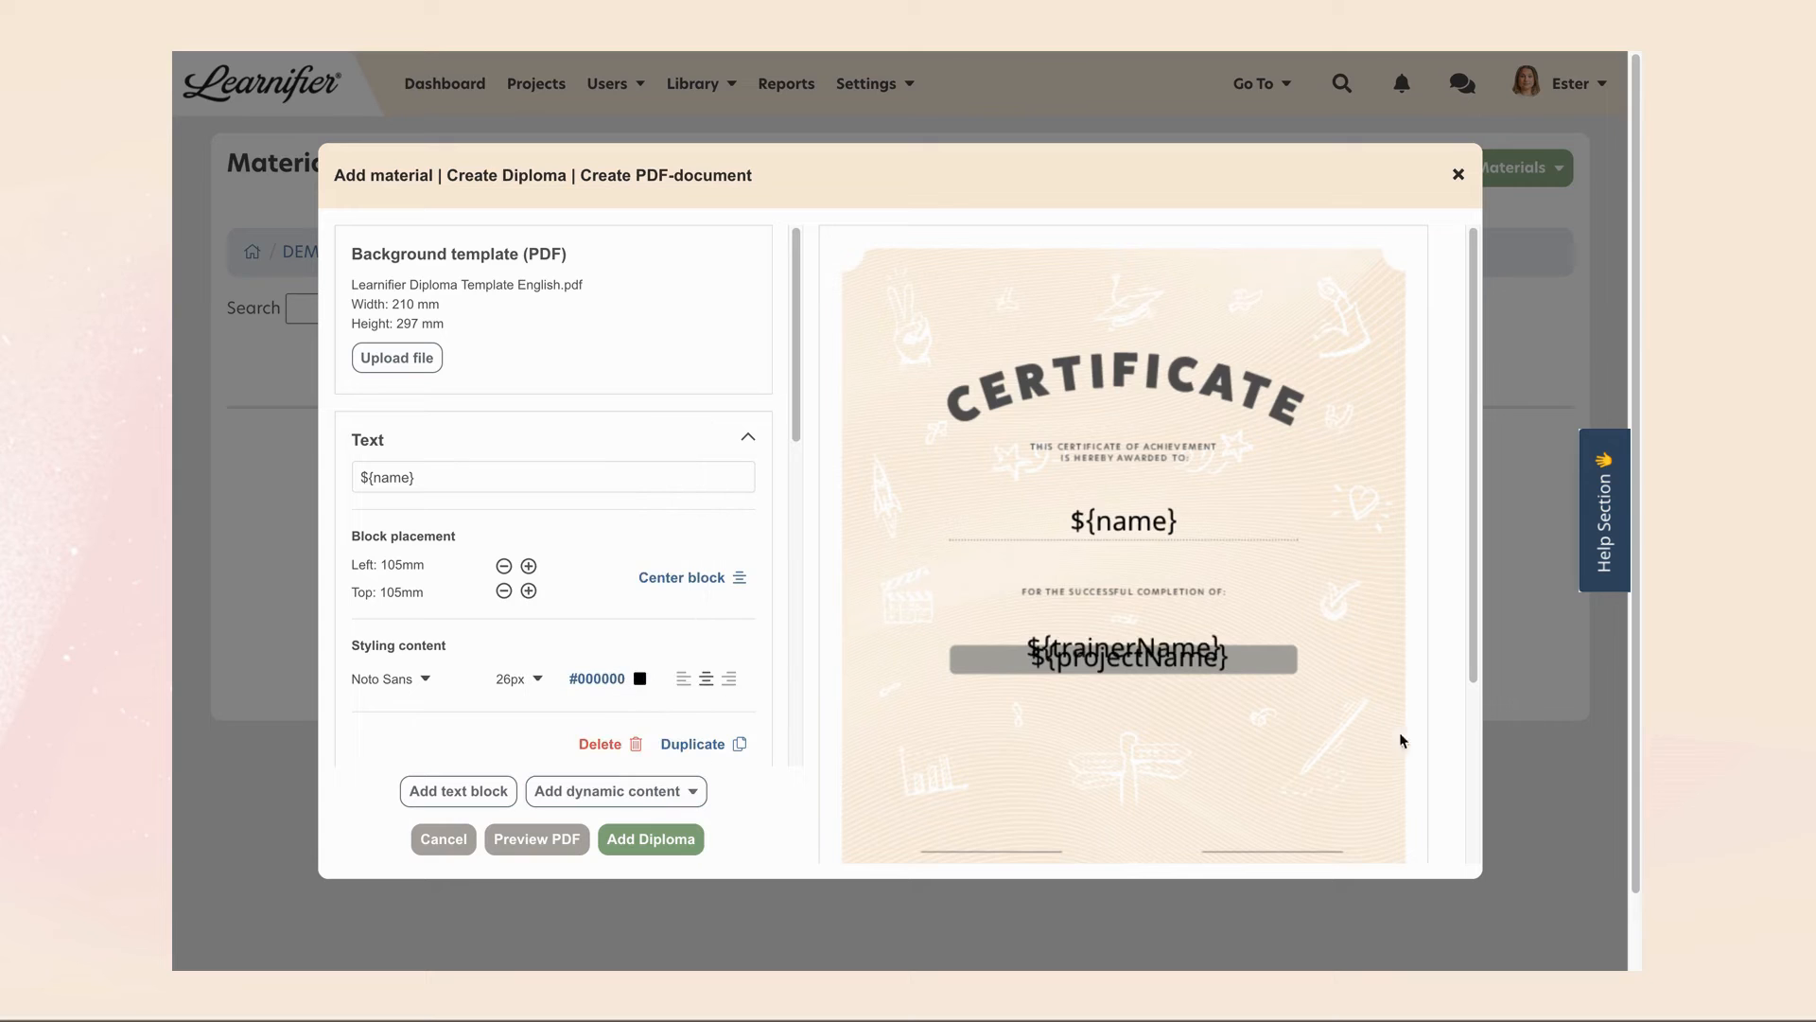
{"action": "scroll", "coordinate": [1419, 746], "scroll_direction": "down", "scroll_amount": 1}
{"action": "scroll", "coordinate": [1419, 747], "scroll_direction": "down", "scroll_amount": 1}
{"action": "left_click_drag", "start_coordinate": [1127, 568], "coordinate": [993, 749]}
{"action": "left_click", "coordinate": [667, 791]}
{"action": "left_click", "coordinate": [639, 715]}
{"action": "left_click_drag", "start_coordinate": [1135, 558], "coordinate": [1266, 752]}
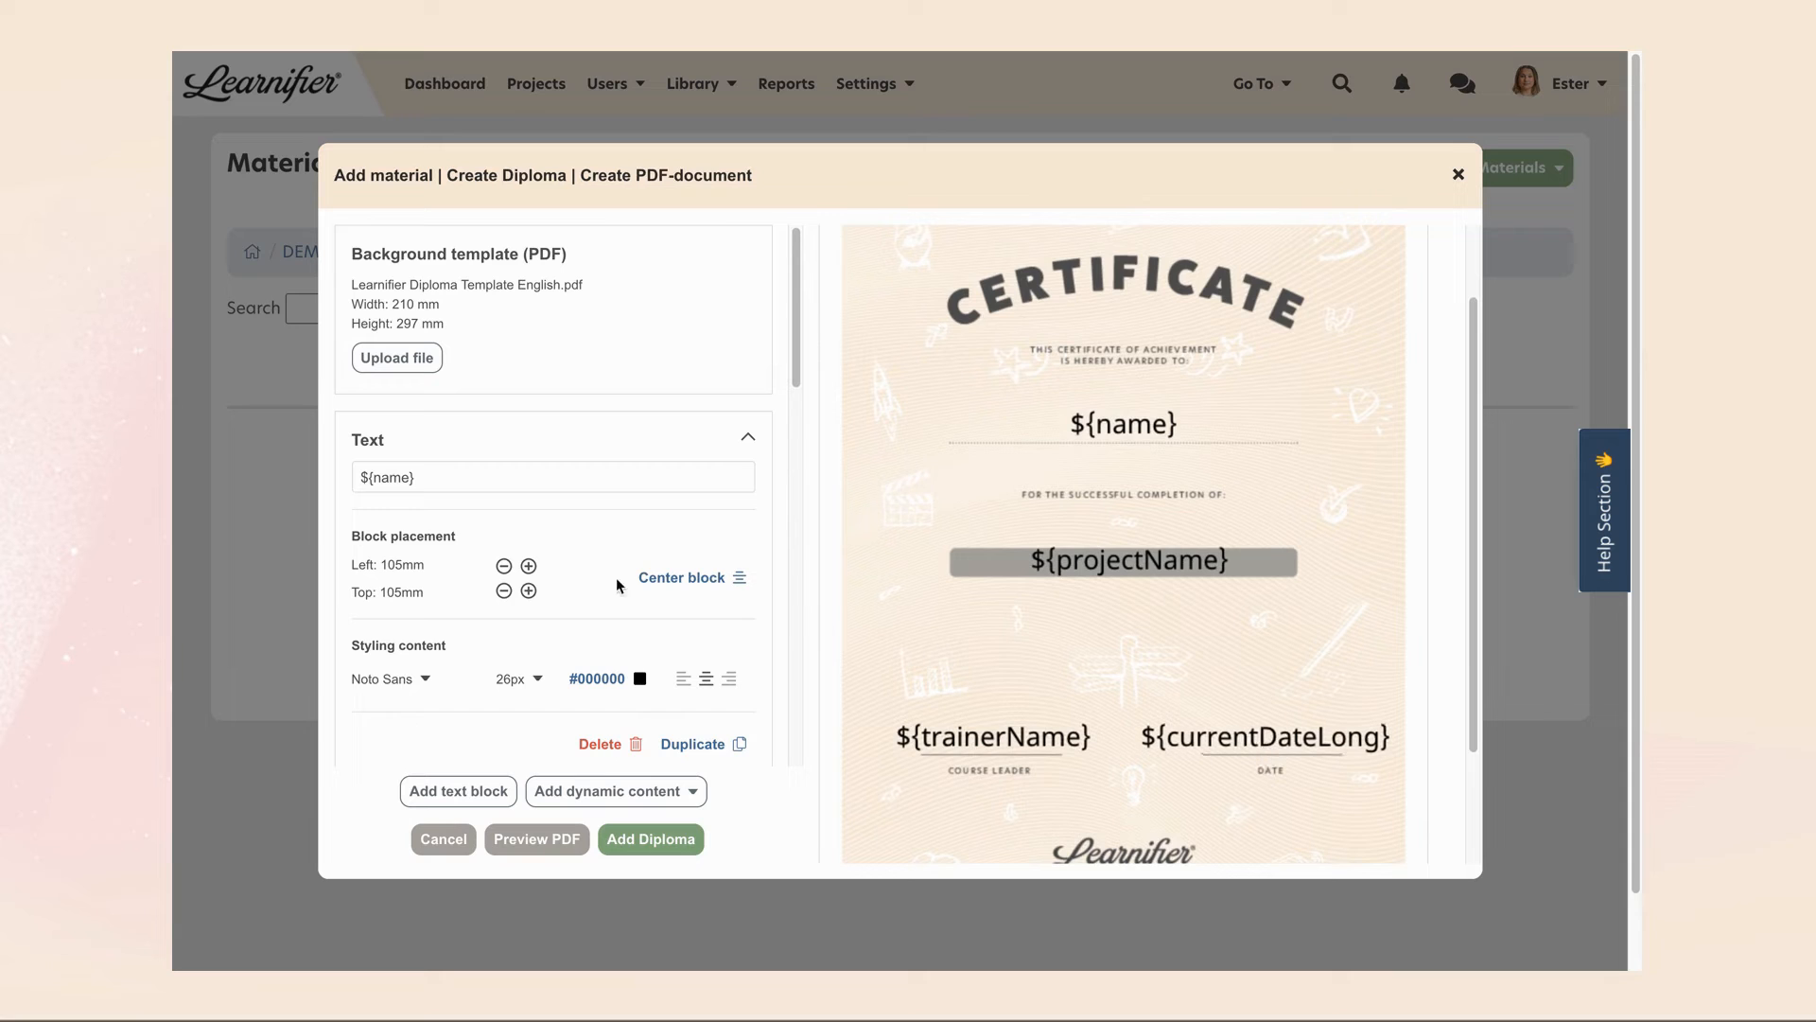
Style the ${name} block with the Helvetica font and the color #2e405e.
{"action": "left_click", "coordinate": [413, 681]}
{"action": "left_click", "coordinate": [416, 537]}
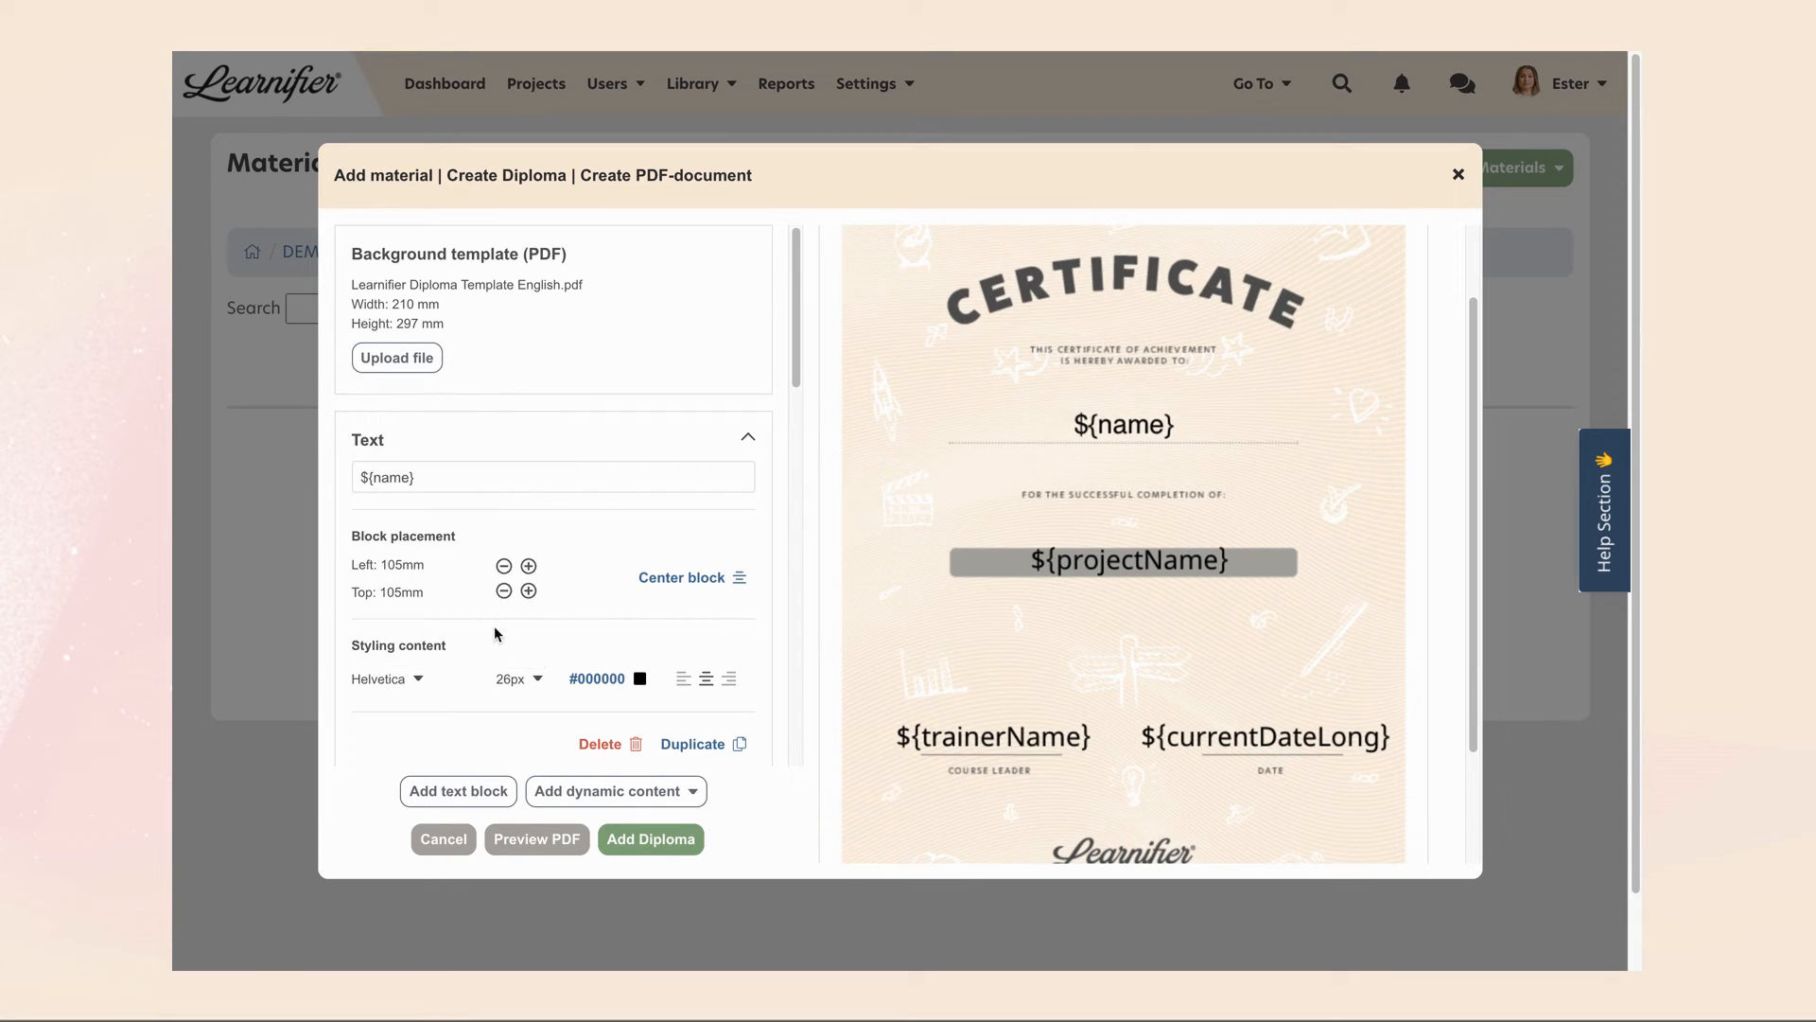
{"action": "left_click", "coordinate": [594, 683]}
{"action": "triple_click", "coordinate": [644, 604]}
{"action": "type", "text": "#2e405e"}
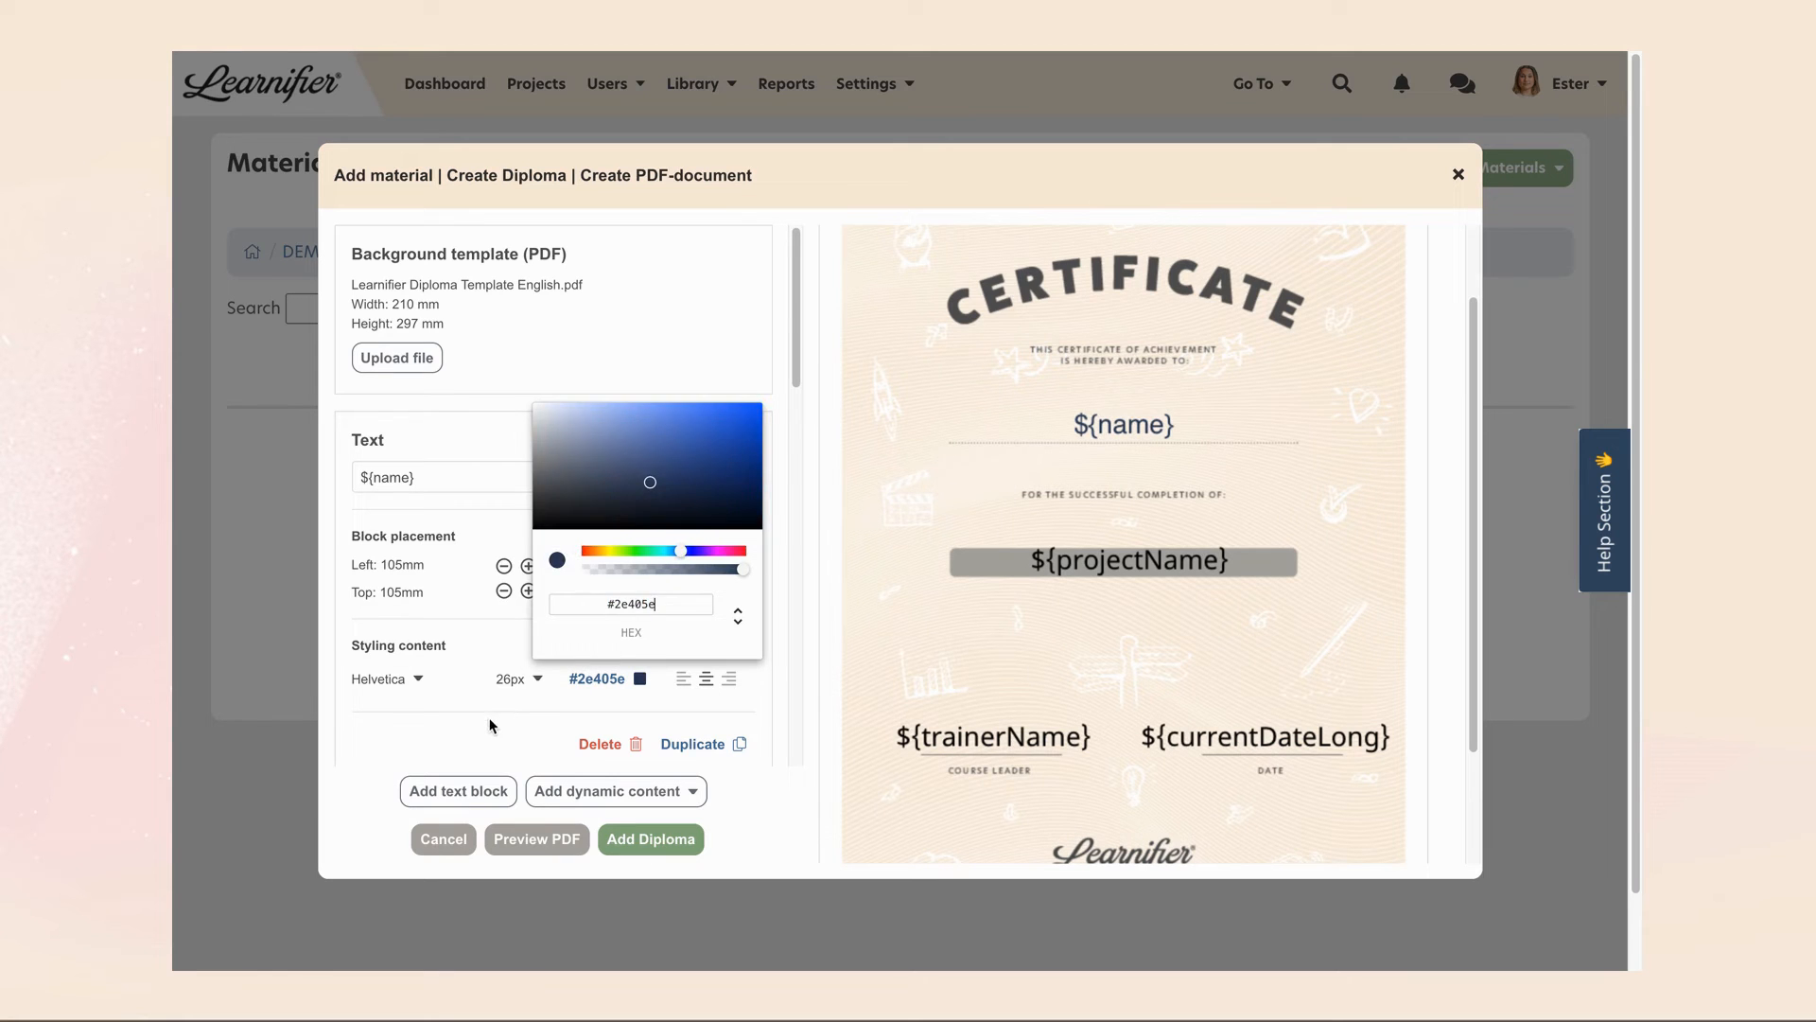
{"action": "left_click", "coordinate": [496, 725]}
Style the ${projectName} block with Helvetica, size 22px and the color #2e405e.
{"action": "scroll", "coordinate": [566, 615], "scroll_direction": "down", "scroll_amount": 5}
{"action": "left_click", "coordinate": [388, 537]}
{"action": "left_click", "coordinate": [402, 397]}
{"action": "left_click", "coordinate": [518, 537]}
{"action": "left_click", "coordinate": [516, 479]}
{"action": "left_click", "coordinate": [597, 536]}
{"action": "type", "text": "#2e405e"}
{"action": "left_click", "coordinate": [543, 596]}
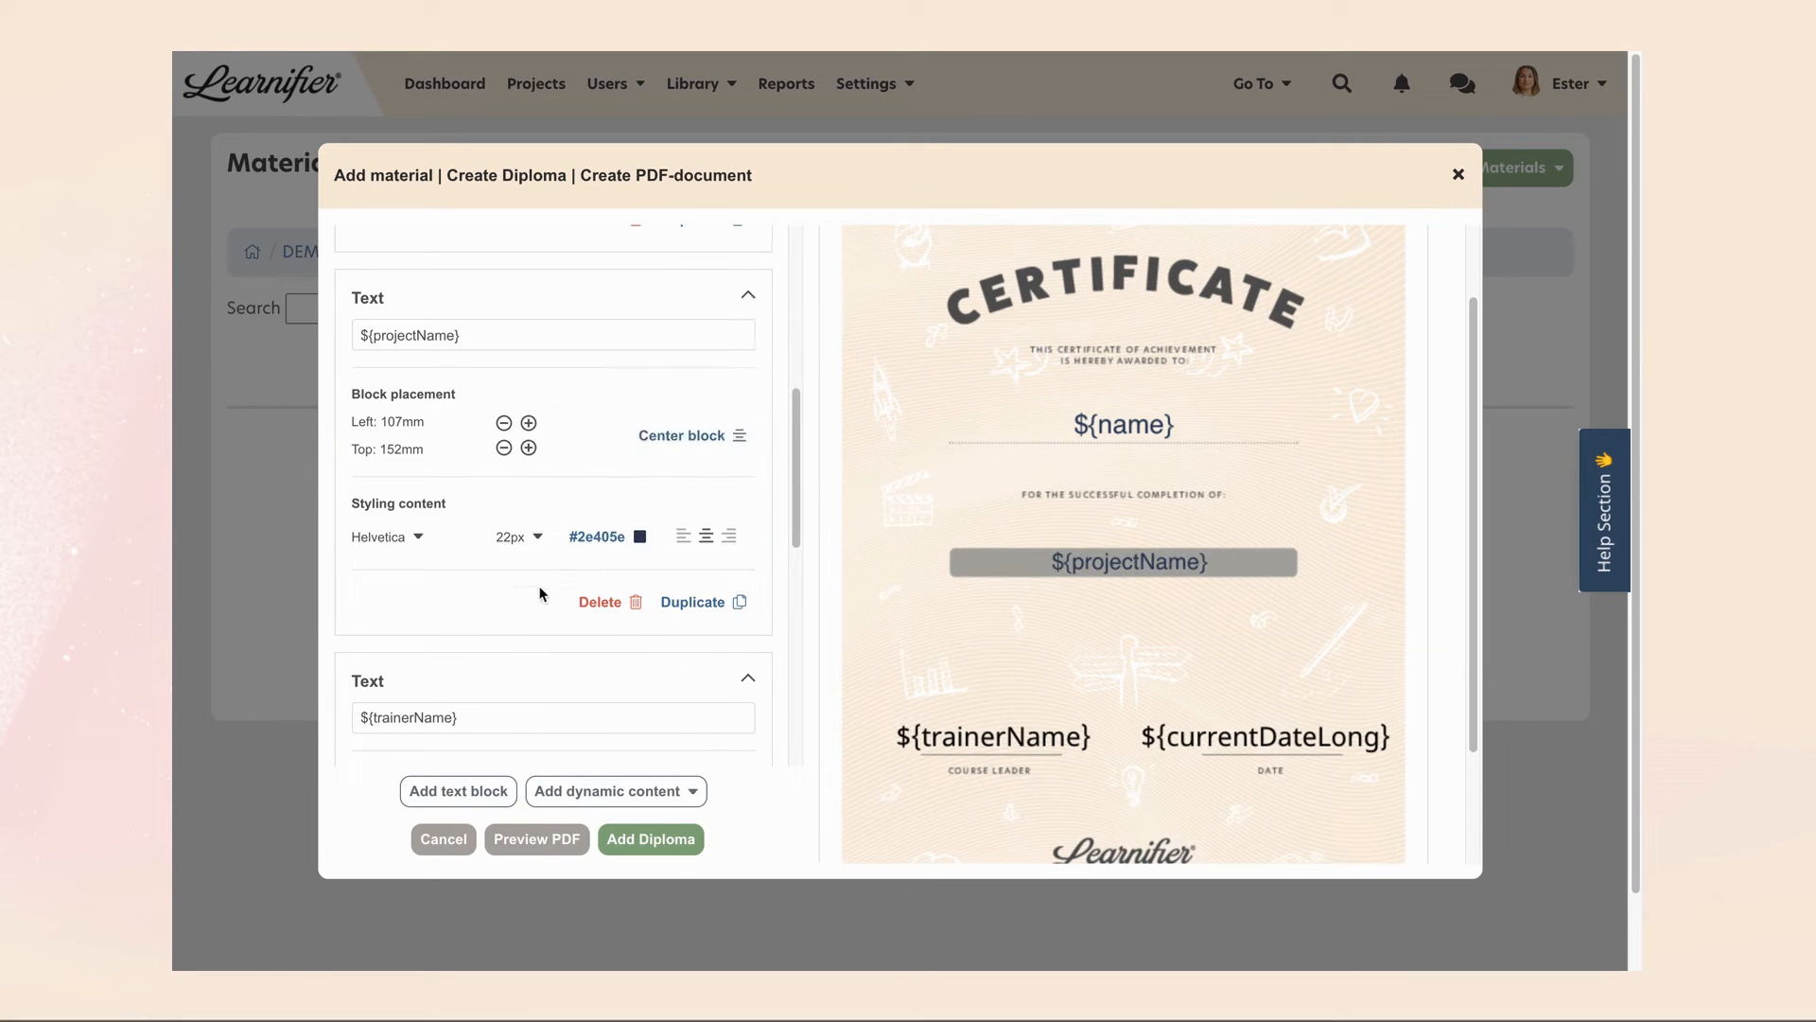
Style the ${trainerName} block with Helvetica, size 20px and the color #2e405e.
{"action": "scroll", "coordinate": [473, 602], "scroll_direction": "down", "scroll_amount": 3}
{"action": "left_click", "coordinate": [386, 642]}
{"action": "left_click", "coordinate": [432, 507]}
{"action": "scroll", "coordinate": [454, 525], "scroll_direction": "down", "scroll_amount": 1}
{"action": "left_click", "coordinate": [510, 535]}
{"action": "left_click", "coordinate": [539, 454]}
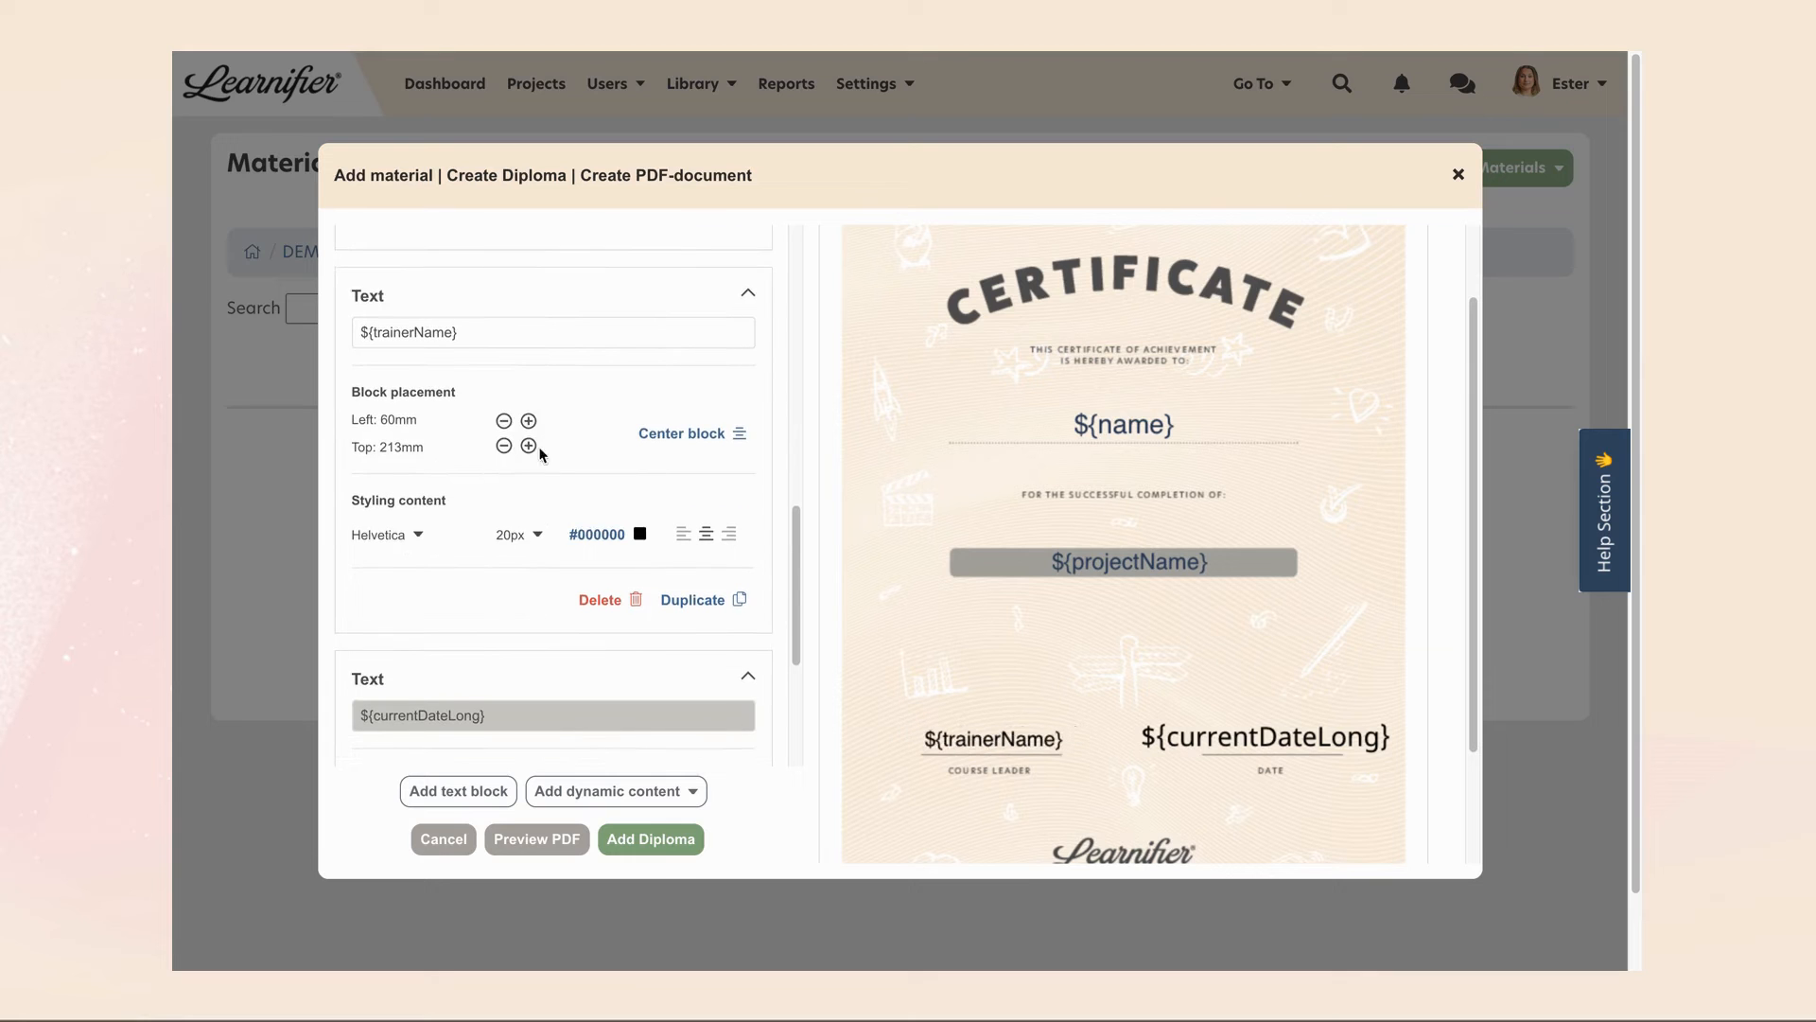
{"action": "left_click", "coordinate": [584, 531]}
{"action": "double_click", "coordinate": [636, 463]}
{"action": "type", "text": "2e405e"}
{"action": "left_click", "coordinate": [509, 579]}
Style the ${currentDateLong} block with Helvetica, size 20px and the color #2e405e.
{"action": "scroll", "coordinate": [473, 596], "scroll_direction": "down", "scroll_amount": 3}
{"action": "left_click", "coordinate": [416, 613]}
{"action": "left_click", "coordinate": [432, 473]}
{"action": "left_click", "coordinate": [518, 613]}
{"action": "left_click", "coordinate": [529, 506]}
{"action": "left_click", "coordinate": [596, 613]}
{"action": "double_click", "coordinate": [634, 542]}
{"action": "type", "text": "#2e405e"}
{"action": "left_click", "coordinate": [519, 649]}
{"action": "scroll", "coordinate": [519, 653], "scroll_direction": "down", "scroll_amount": 1}
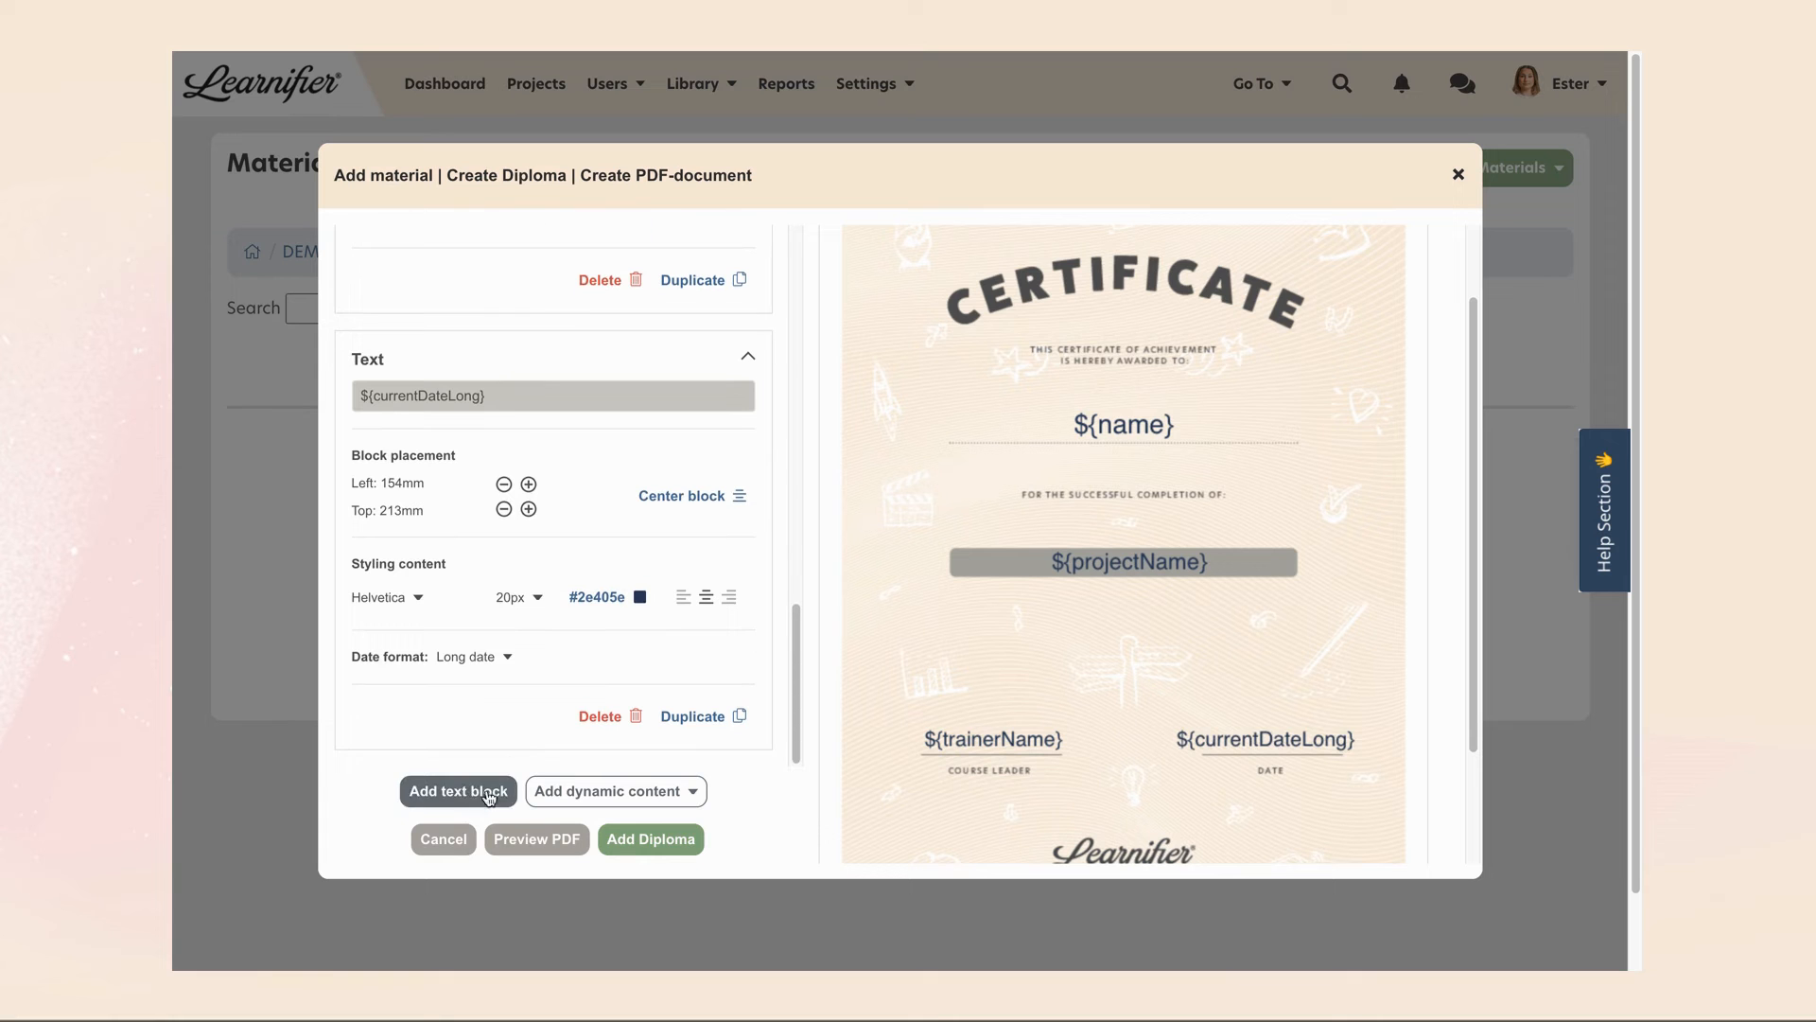
Preview the whole diploma PDF, attach it to the diploma and add the diploma to the materials folder.
{"action": "left_click", "coordinate": [548, 840]}
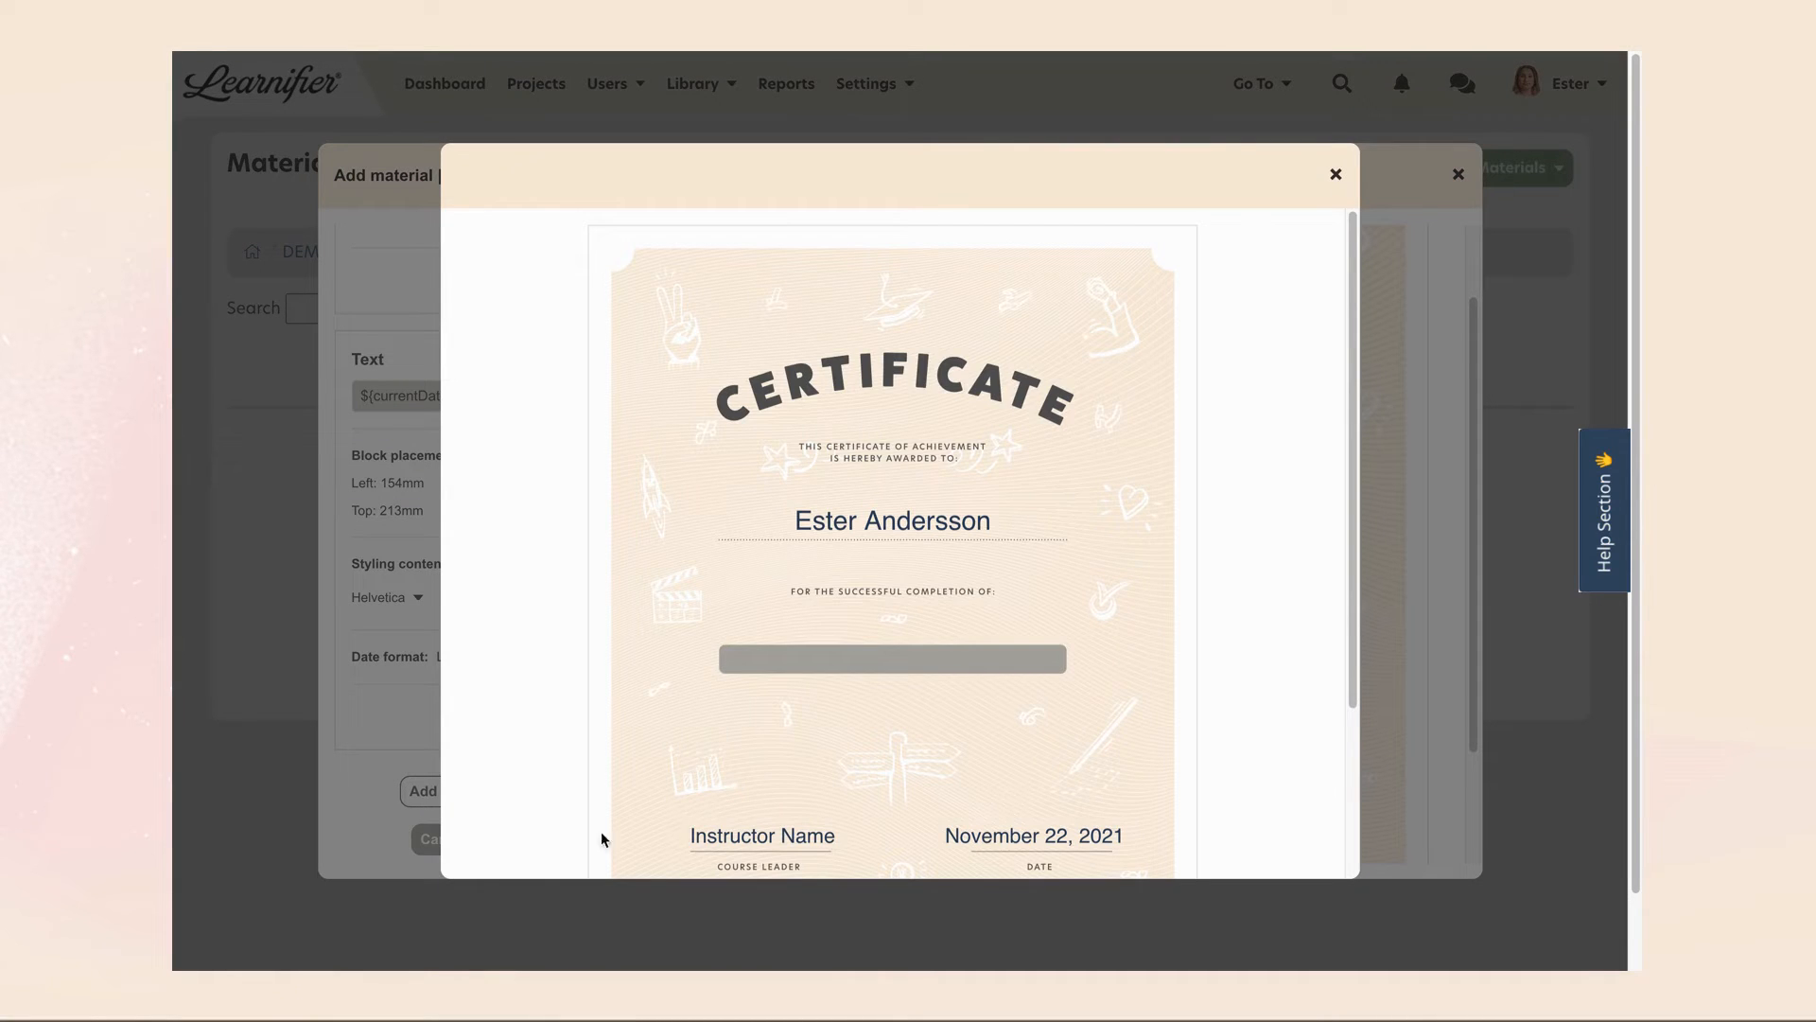
{"action": "scroll", "coordinate": [1045, 734], "scroll_direction": "down", "scroll_amount": 3}
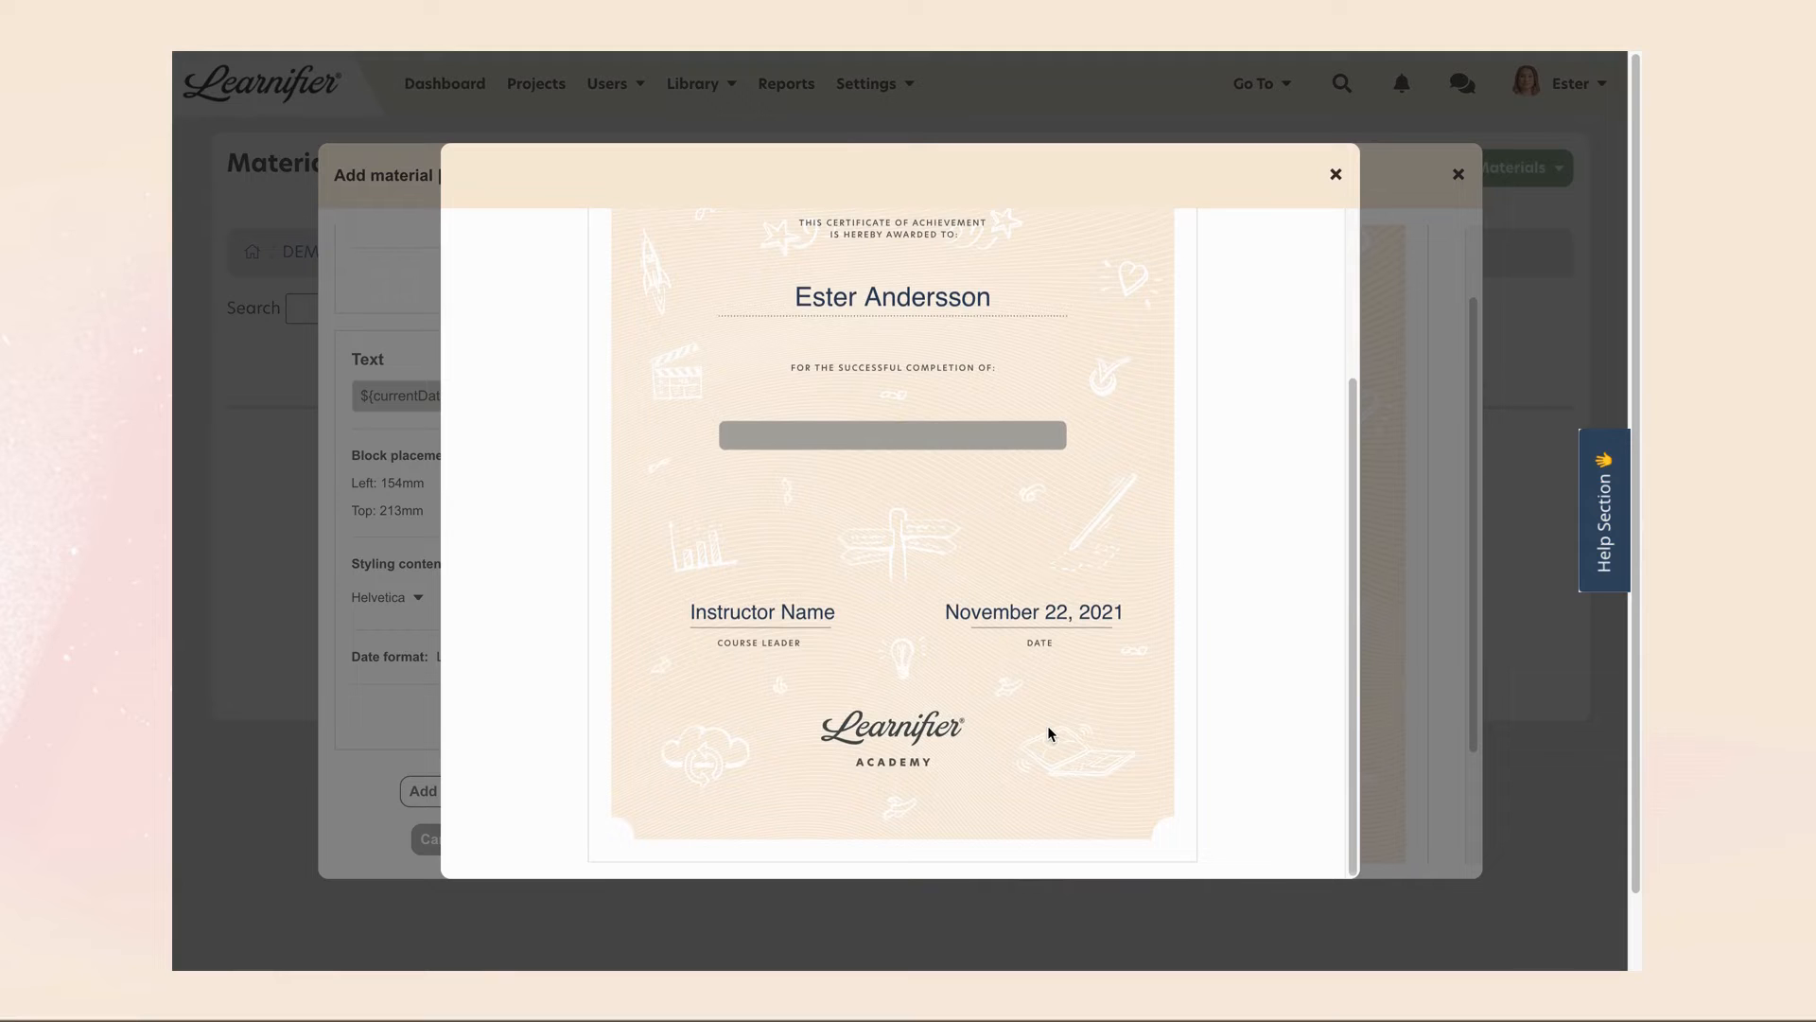
{"action": "scroll", "coordinate": [1047, 734], "scroll_direction": "up", "scroll_amount": 3}
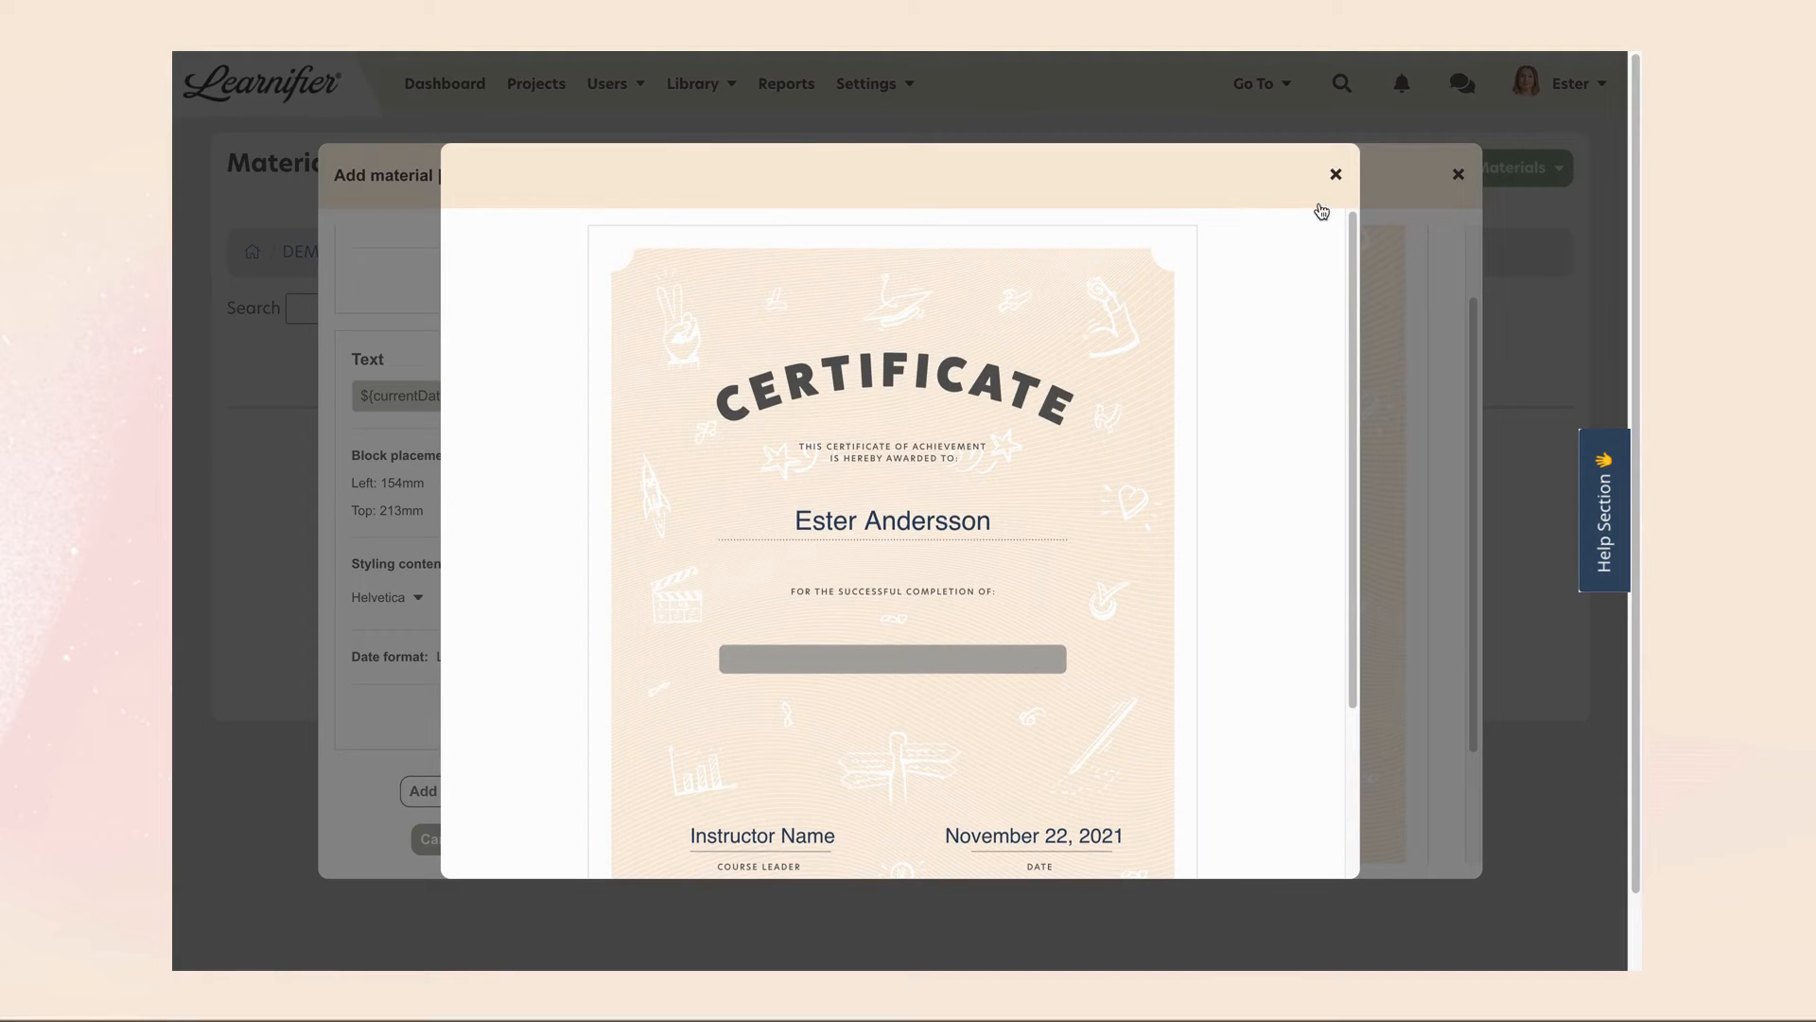
{"action": "left_click", "coordinate": [1335, 176]}
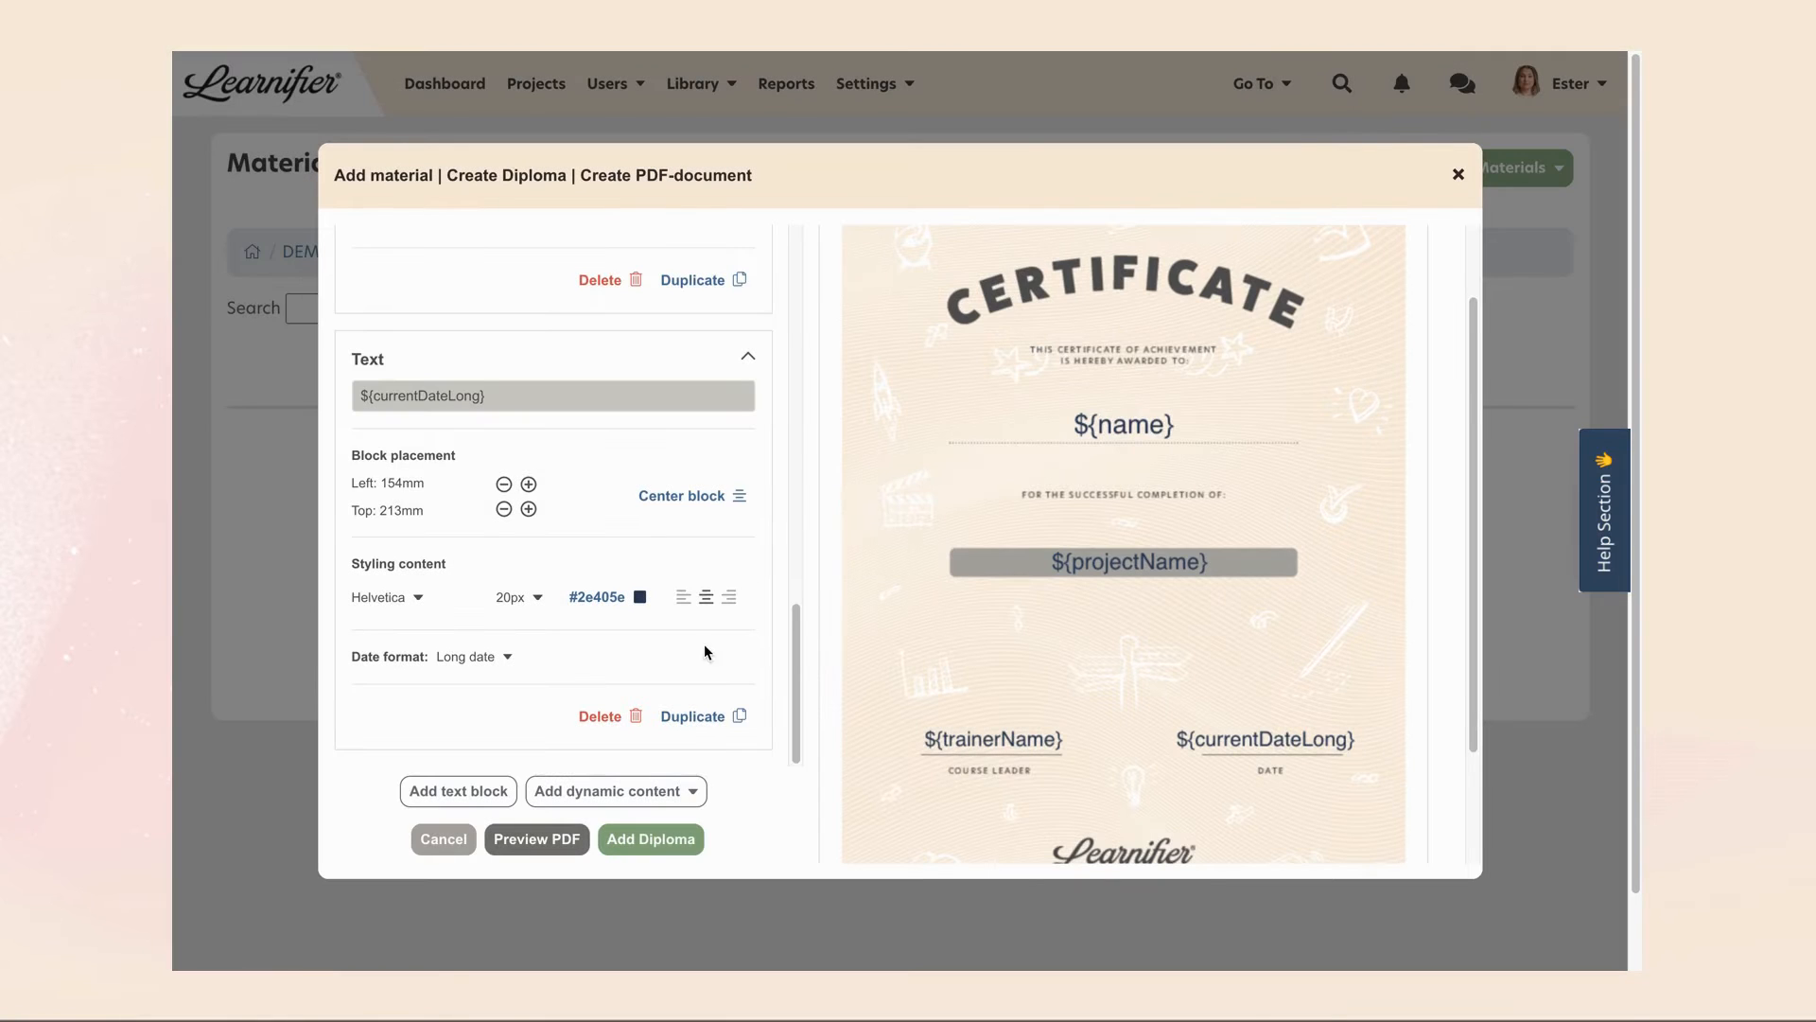
{"action": "left_click", "coordinate": [669, 841]}
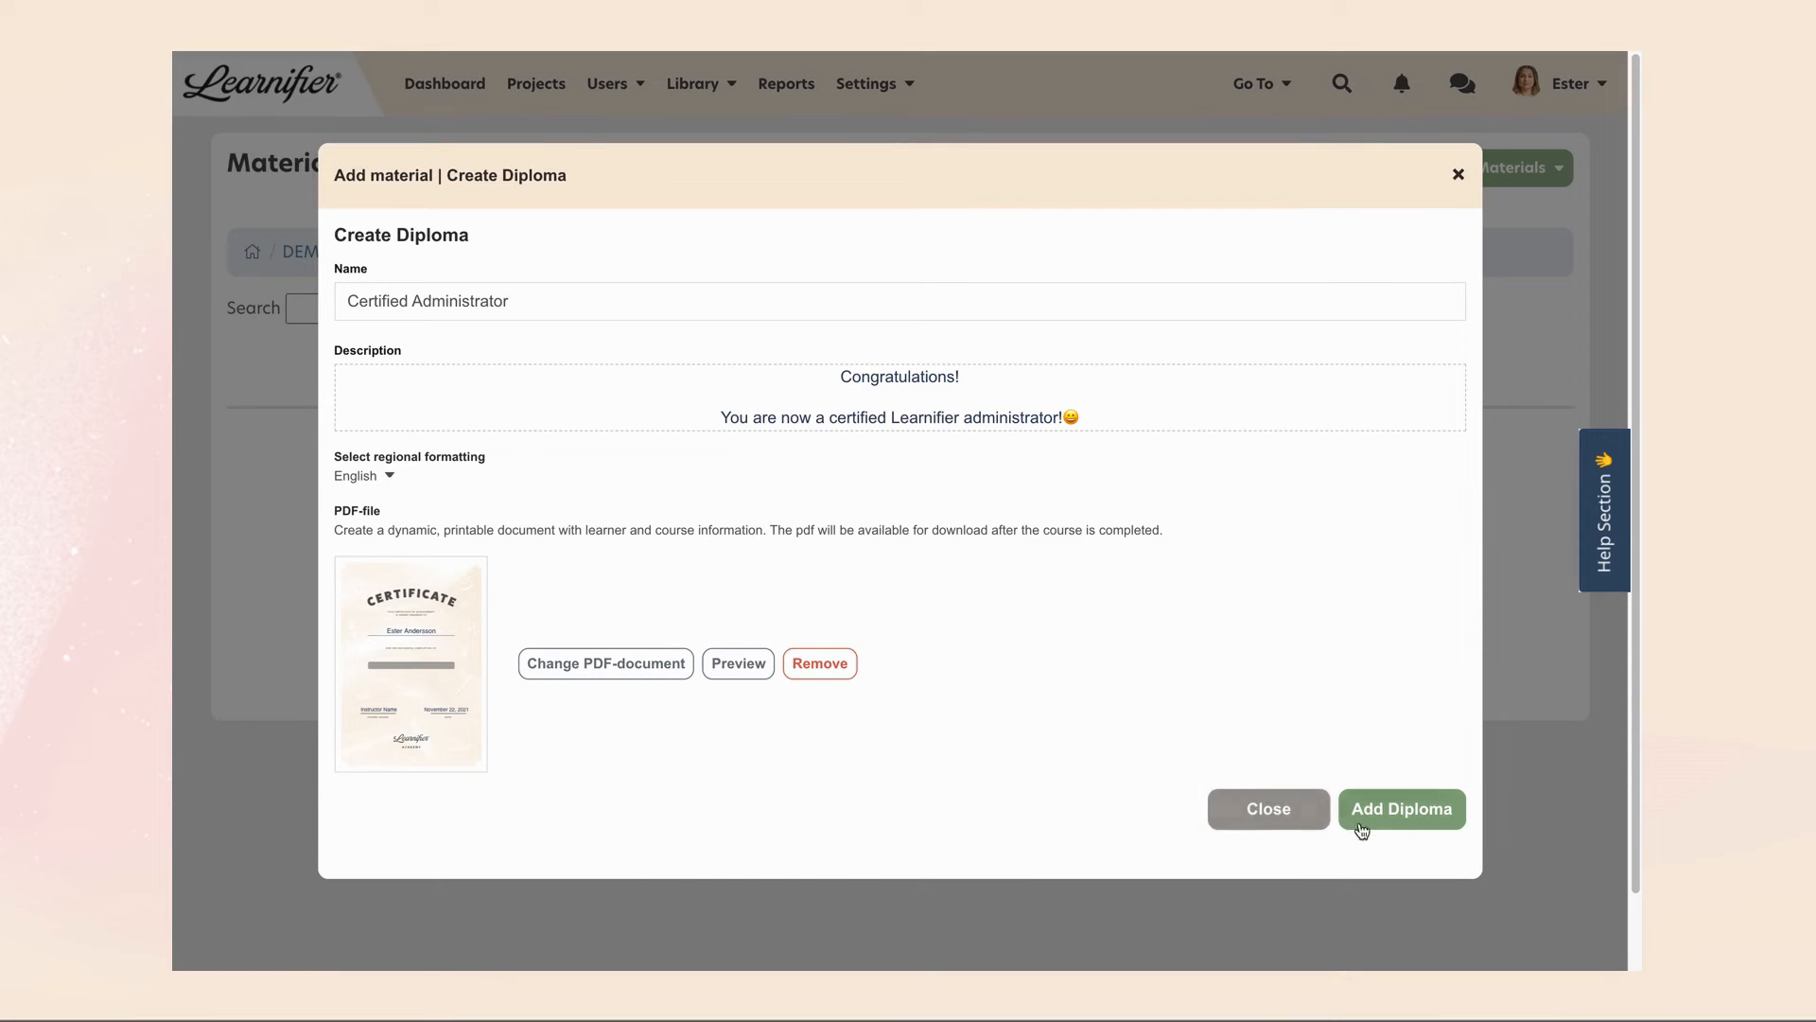
{"action": "left_click", "coordinate": [1385, 809]}
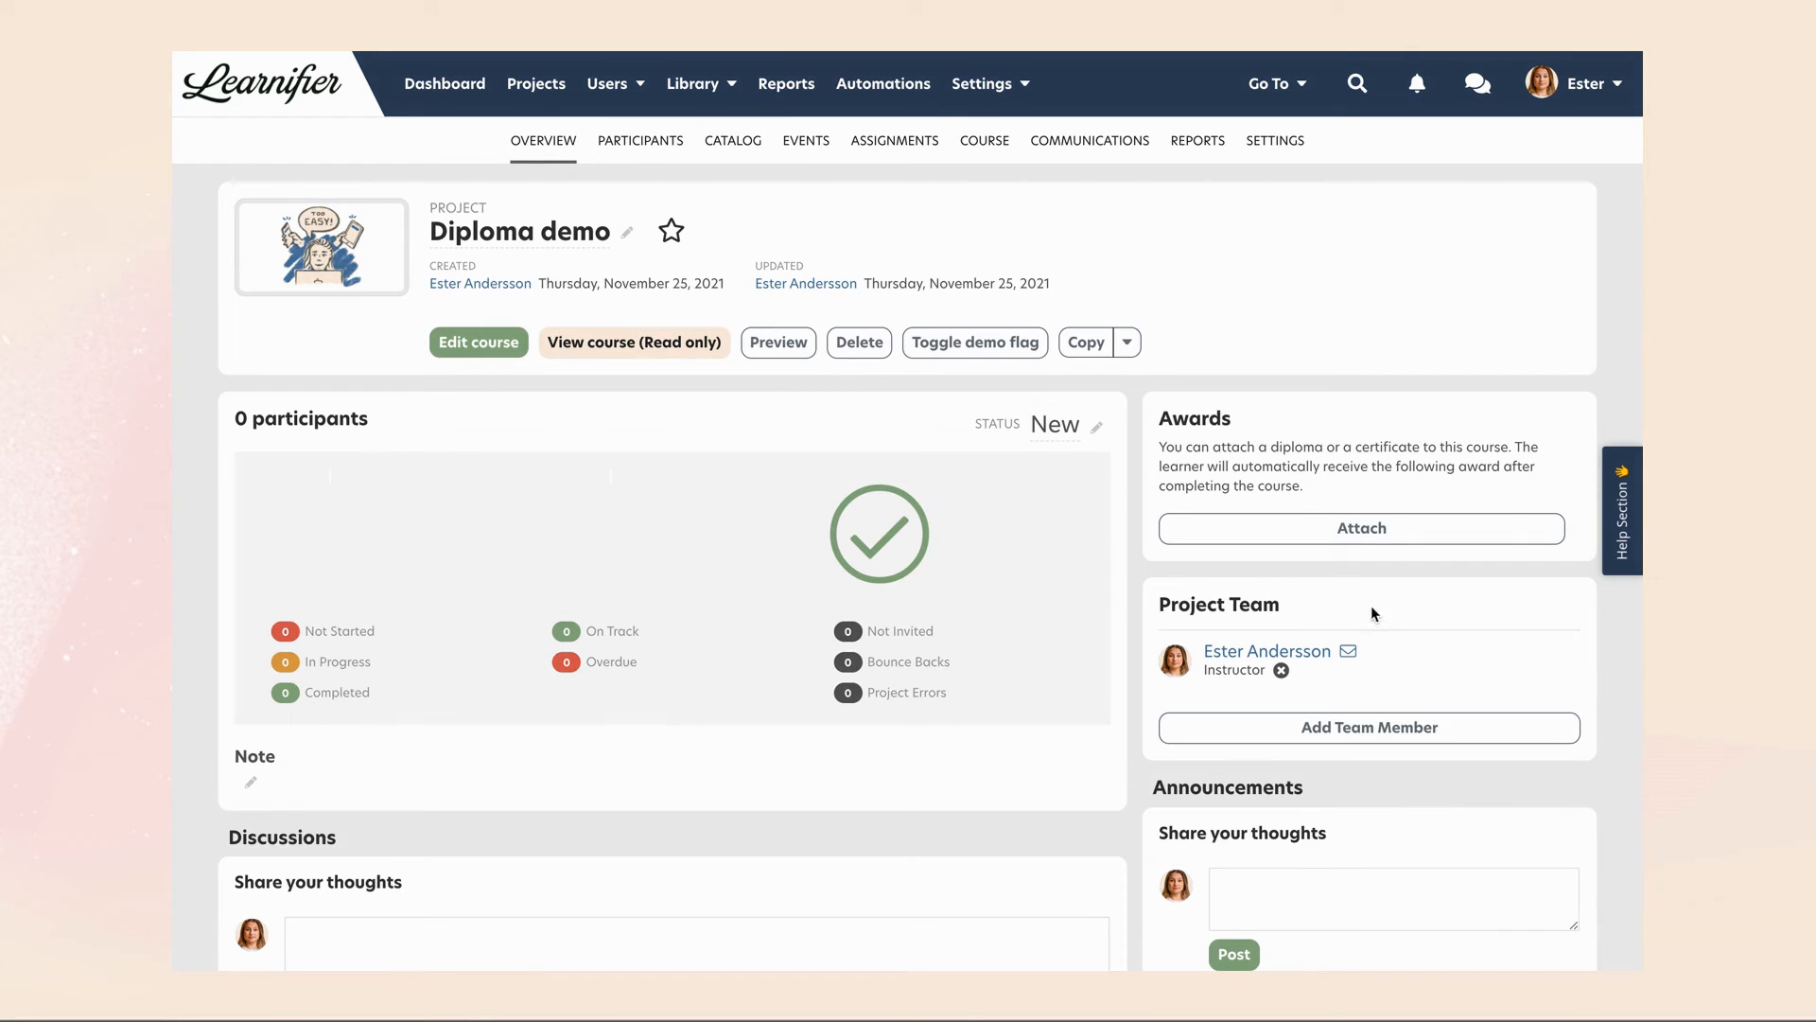
Attach the DEMO diploma from the library's Diplomas folder as the award of the "Diploma demo" project.
{"action": "left_click", "coordinate": [1388, 539]}
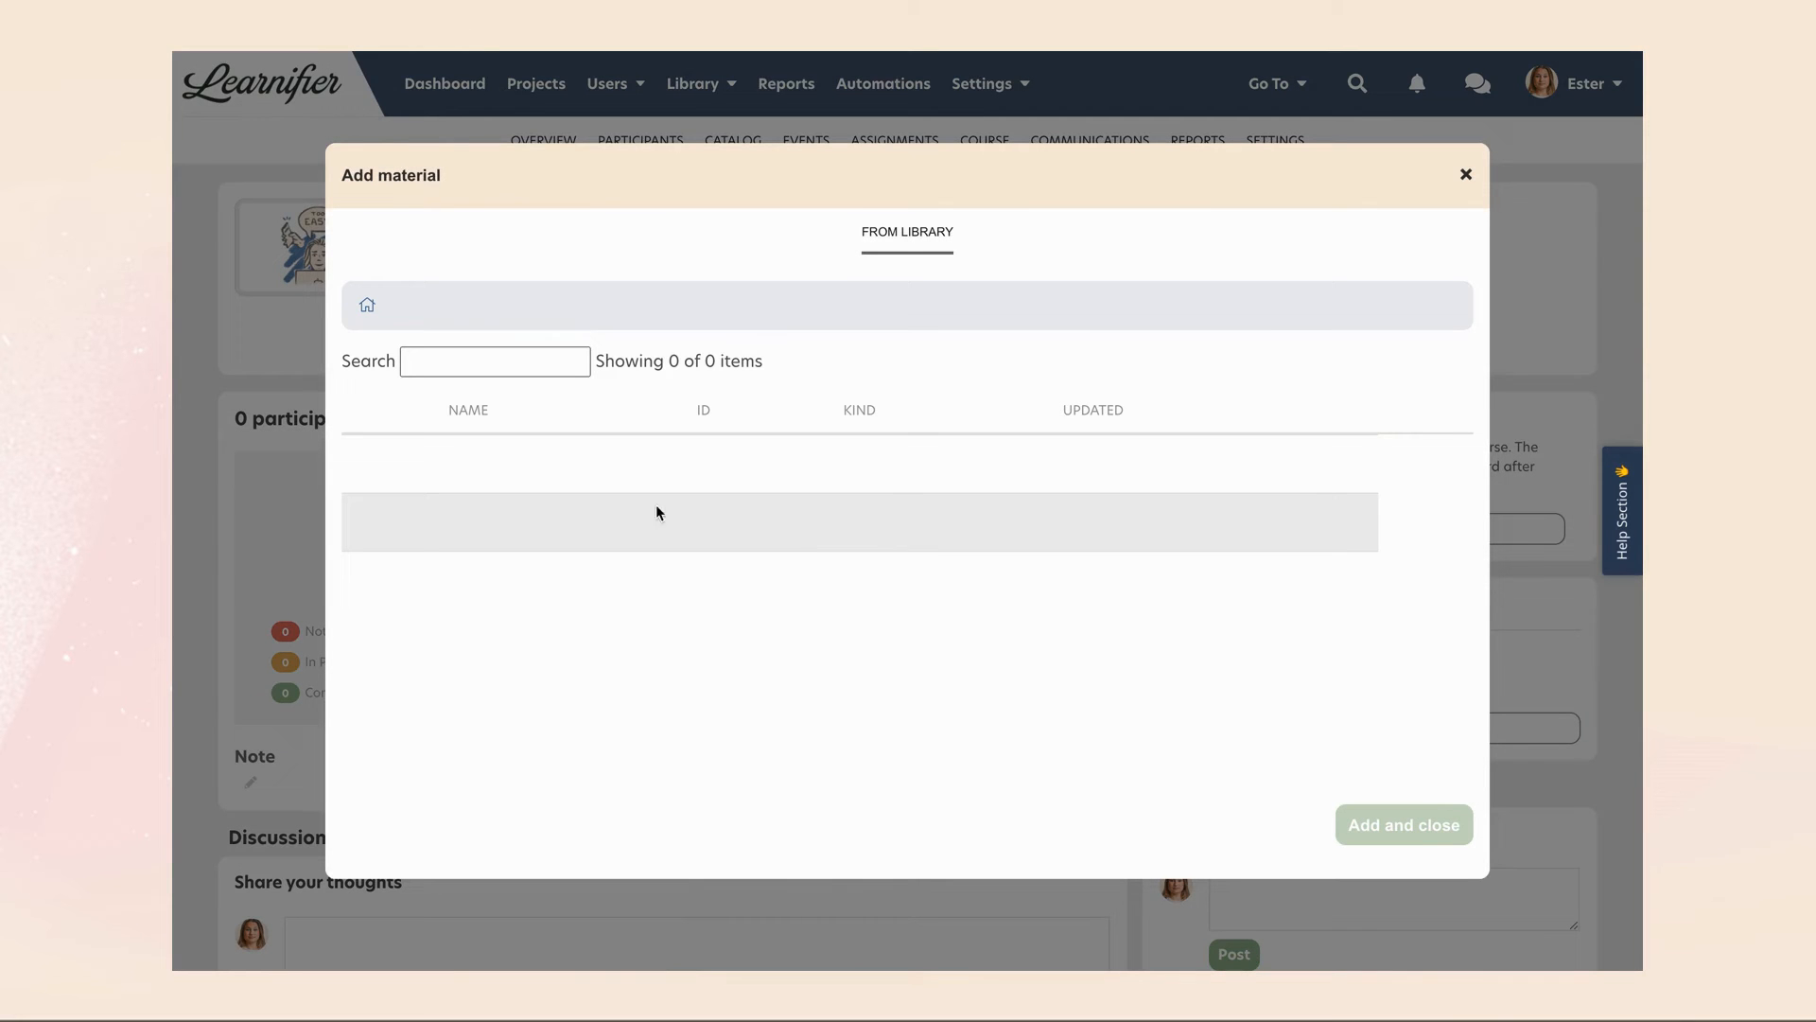
{"action": "left_click", "coordinate": [490, 513]}
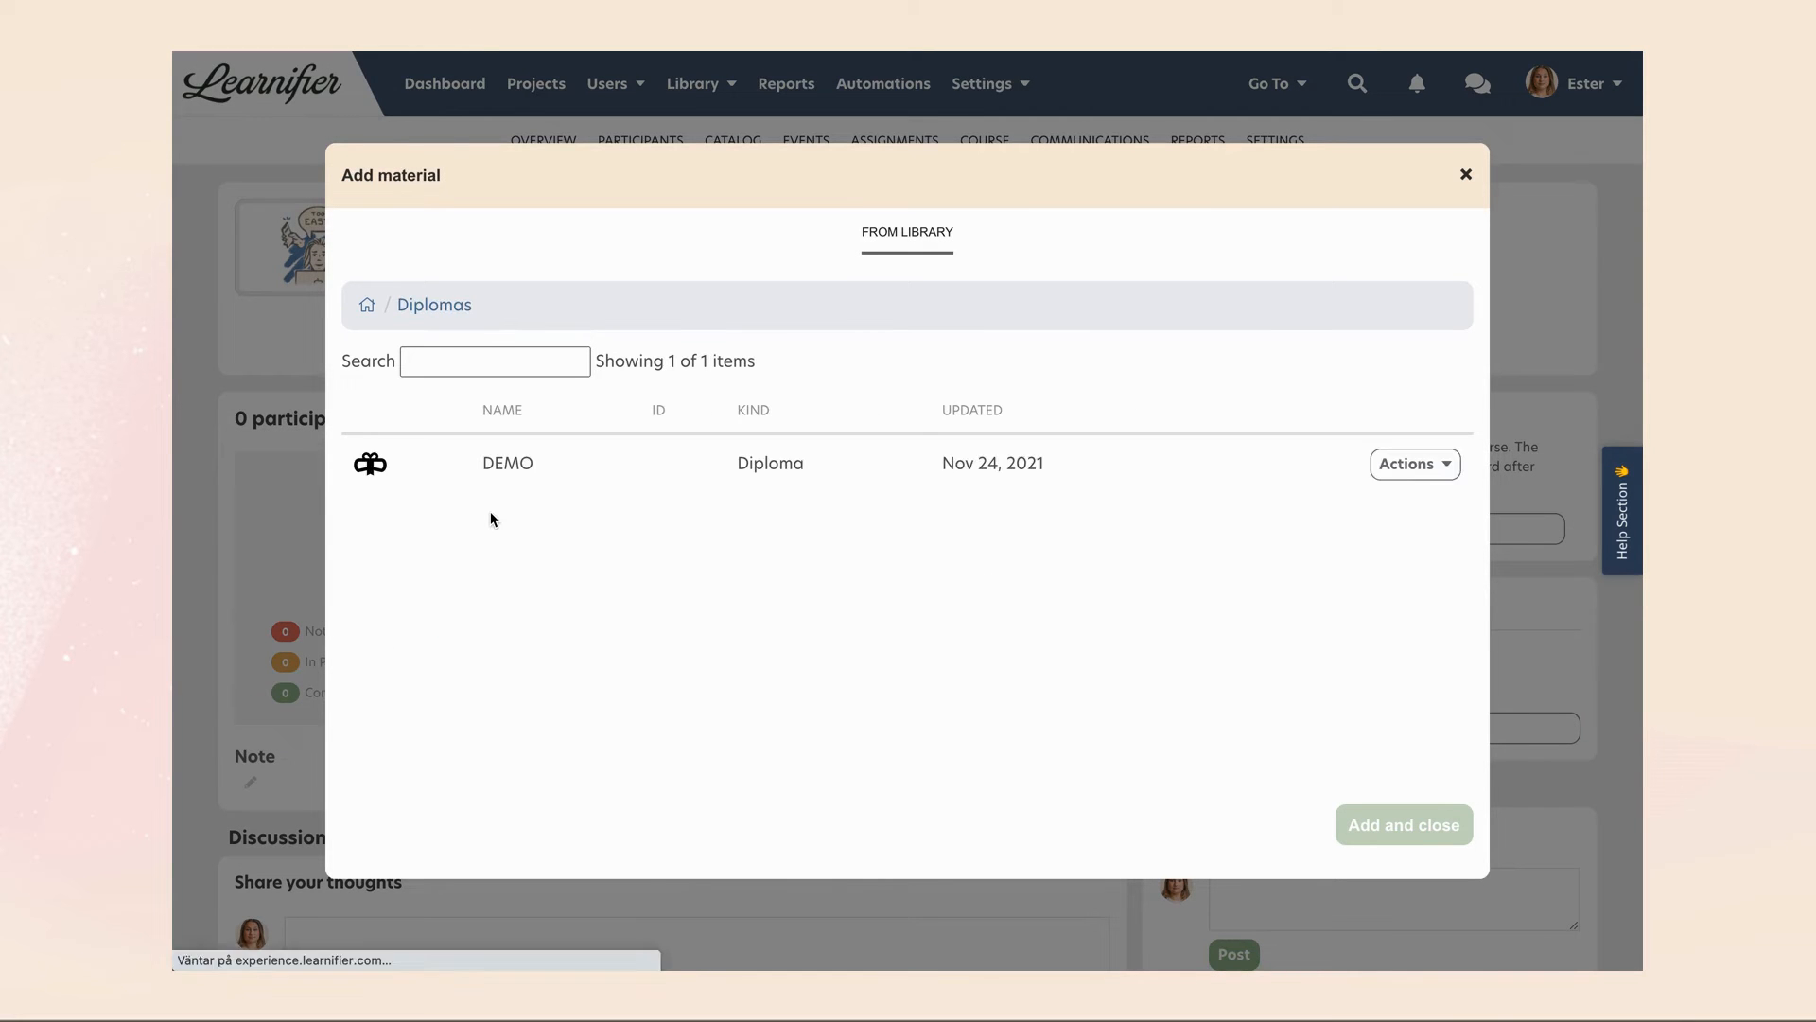
{"action": "left_click", "coordinate": [1091, 437]}
{"action": "left_click", "coordinate": [1398, 824]}
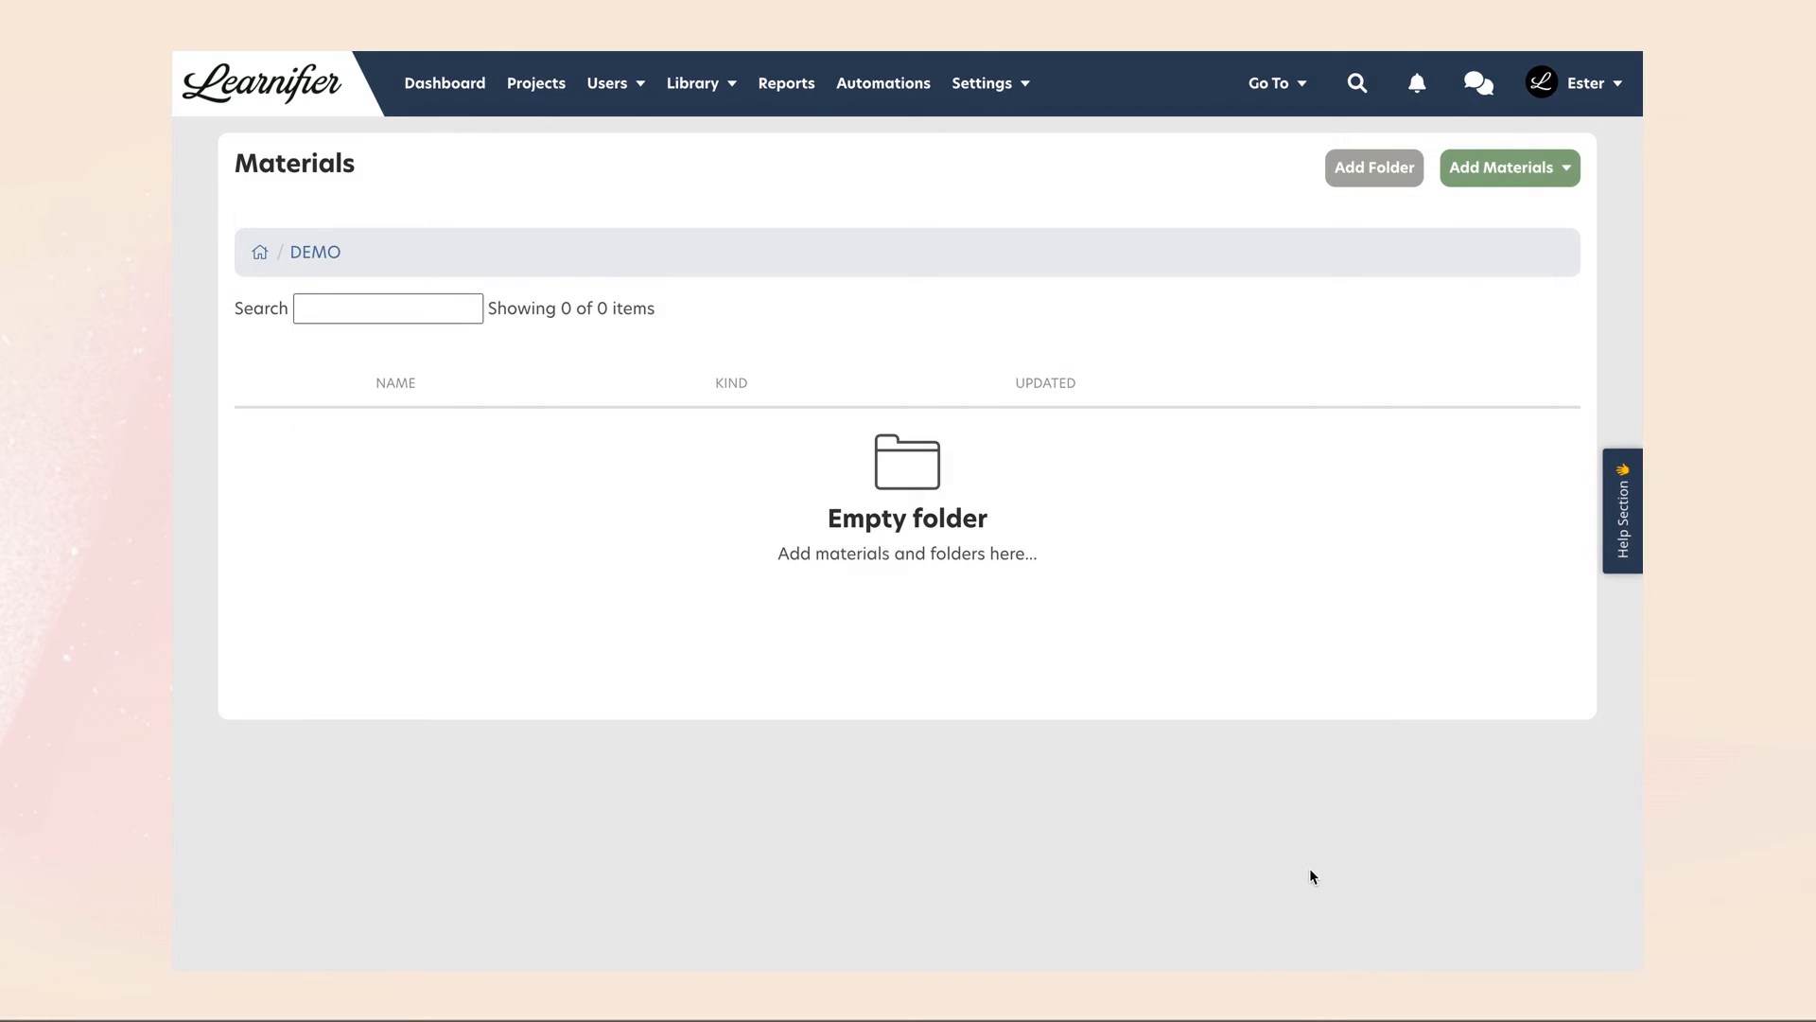
Start a new certificate material in the DEMO folder and name it "Learnifier Administrator".
{"action": "left_click", "coordinate": [1504, 183]}
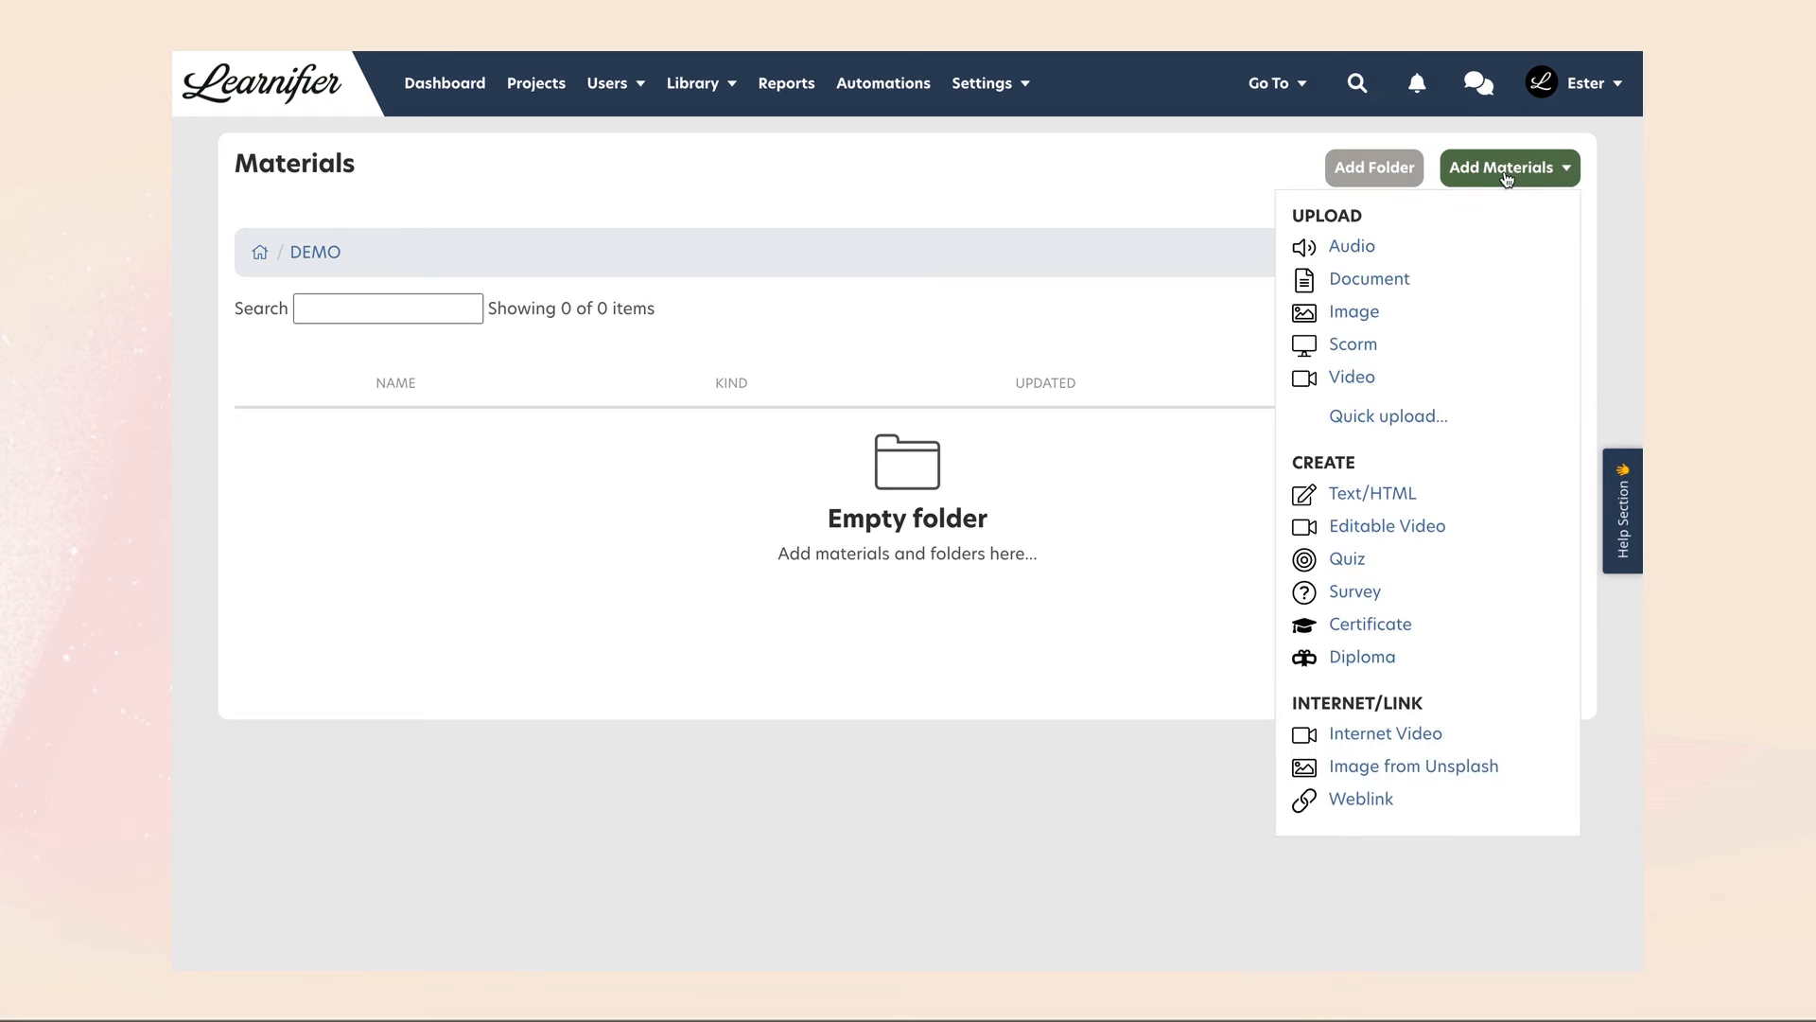
{"action": "left_click", "coordinate": [1363, 625]}
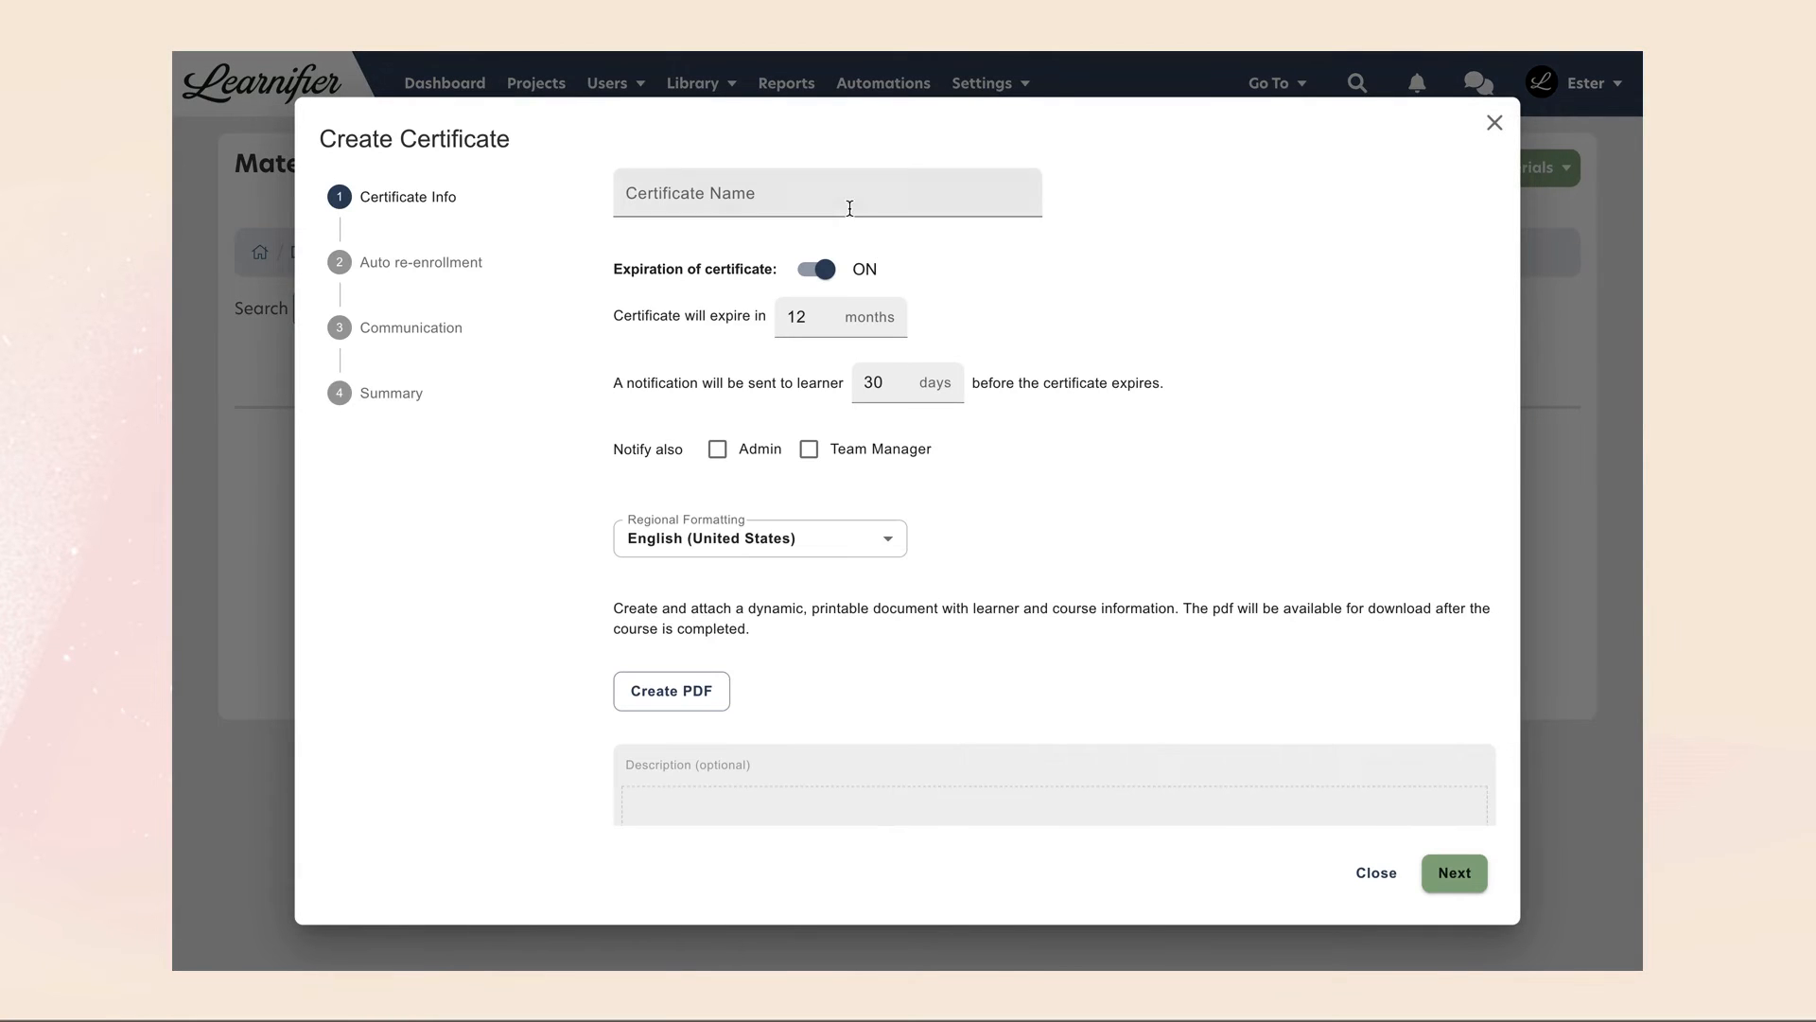
{"action": "left_click", "coordinate": [846, 200]}
{"action": "type", "text": "Learnifier Administrator"}
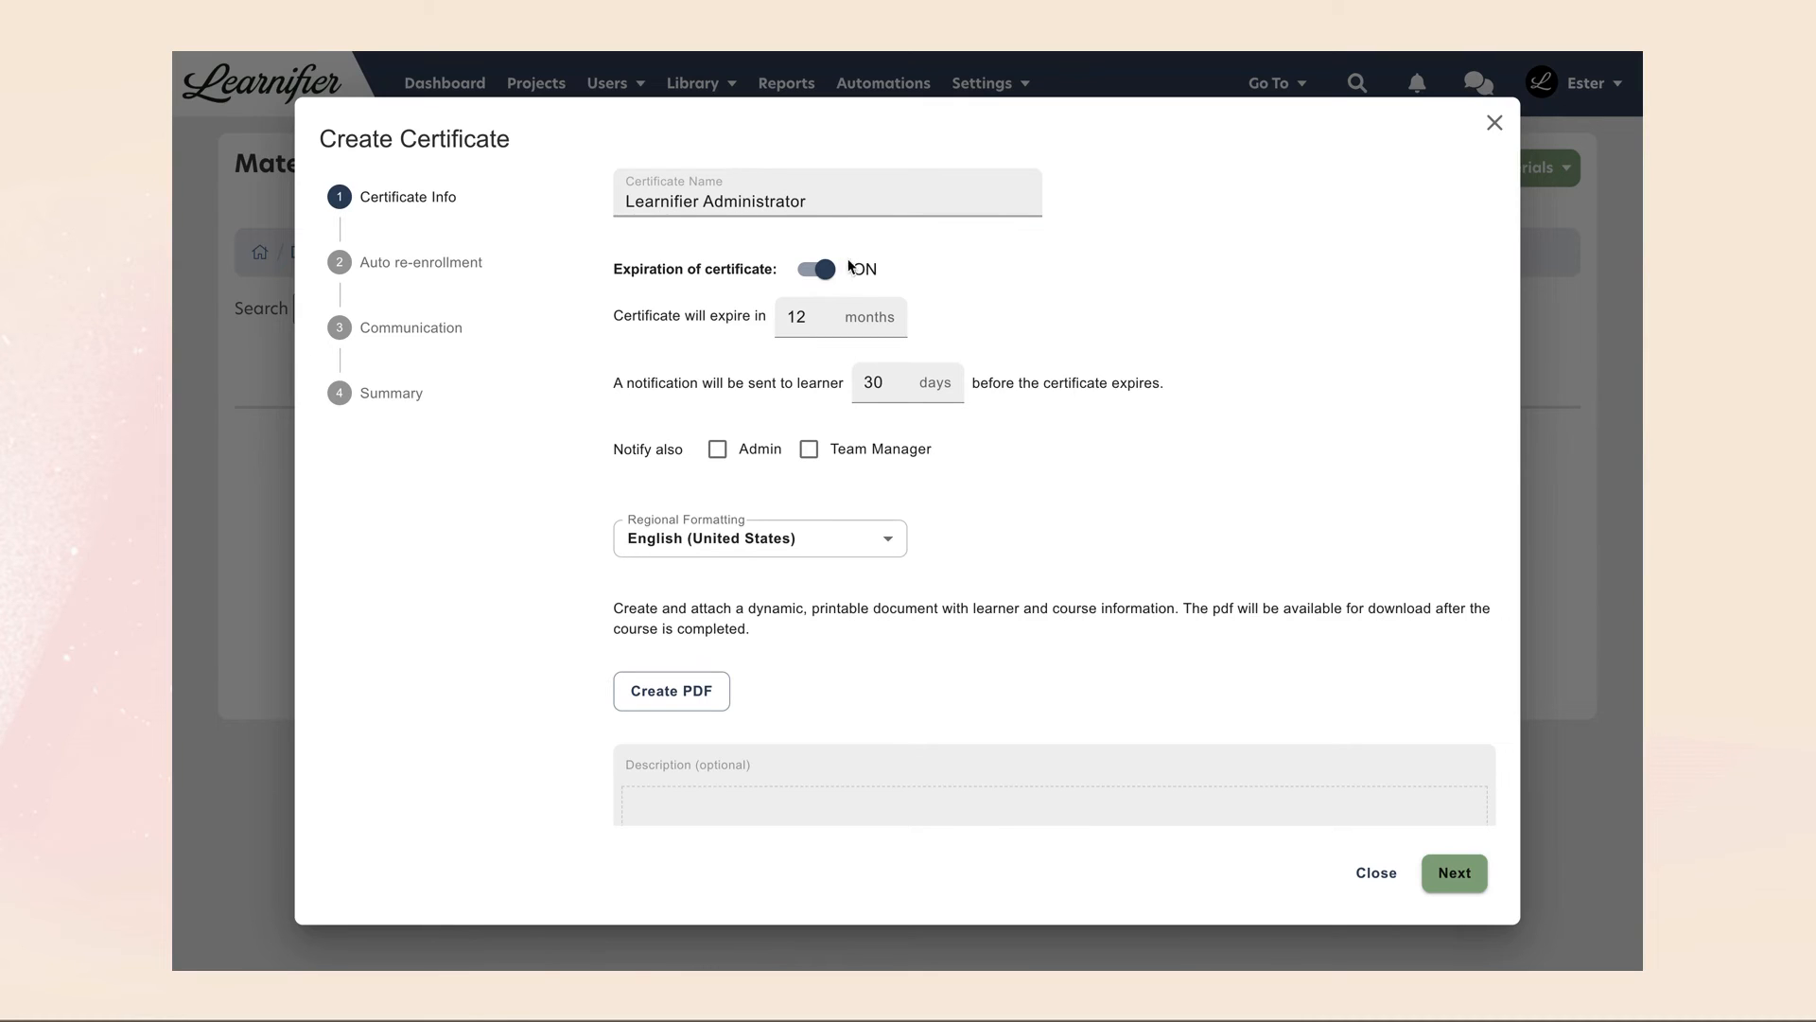
Set the certificate to expire in 6 months, with a notification 14 days before expiry that also goes to the Admin.
{"action": "left_click", "coordinate": [815, 312]}
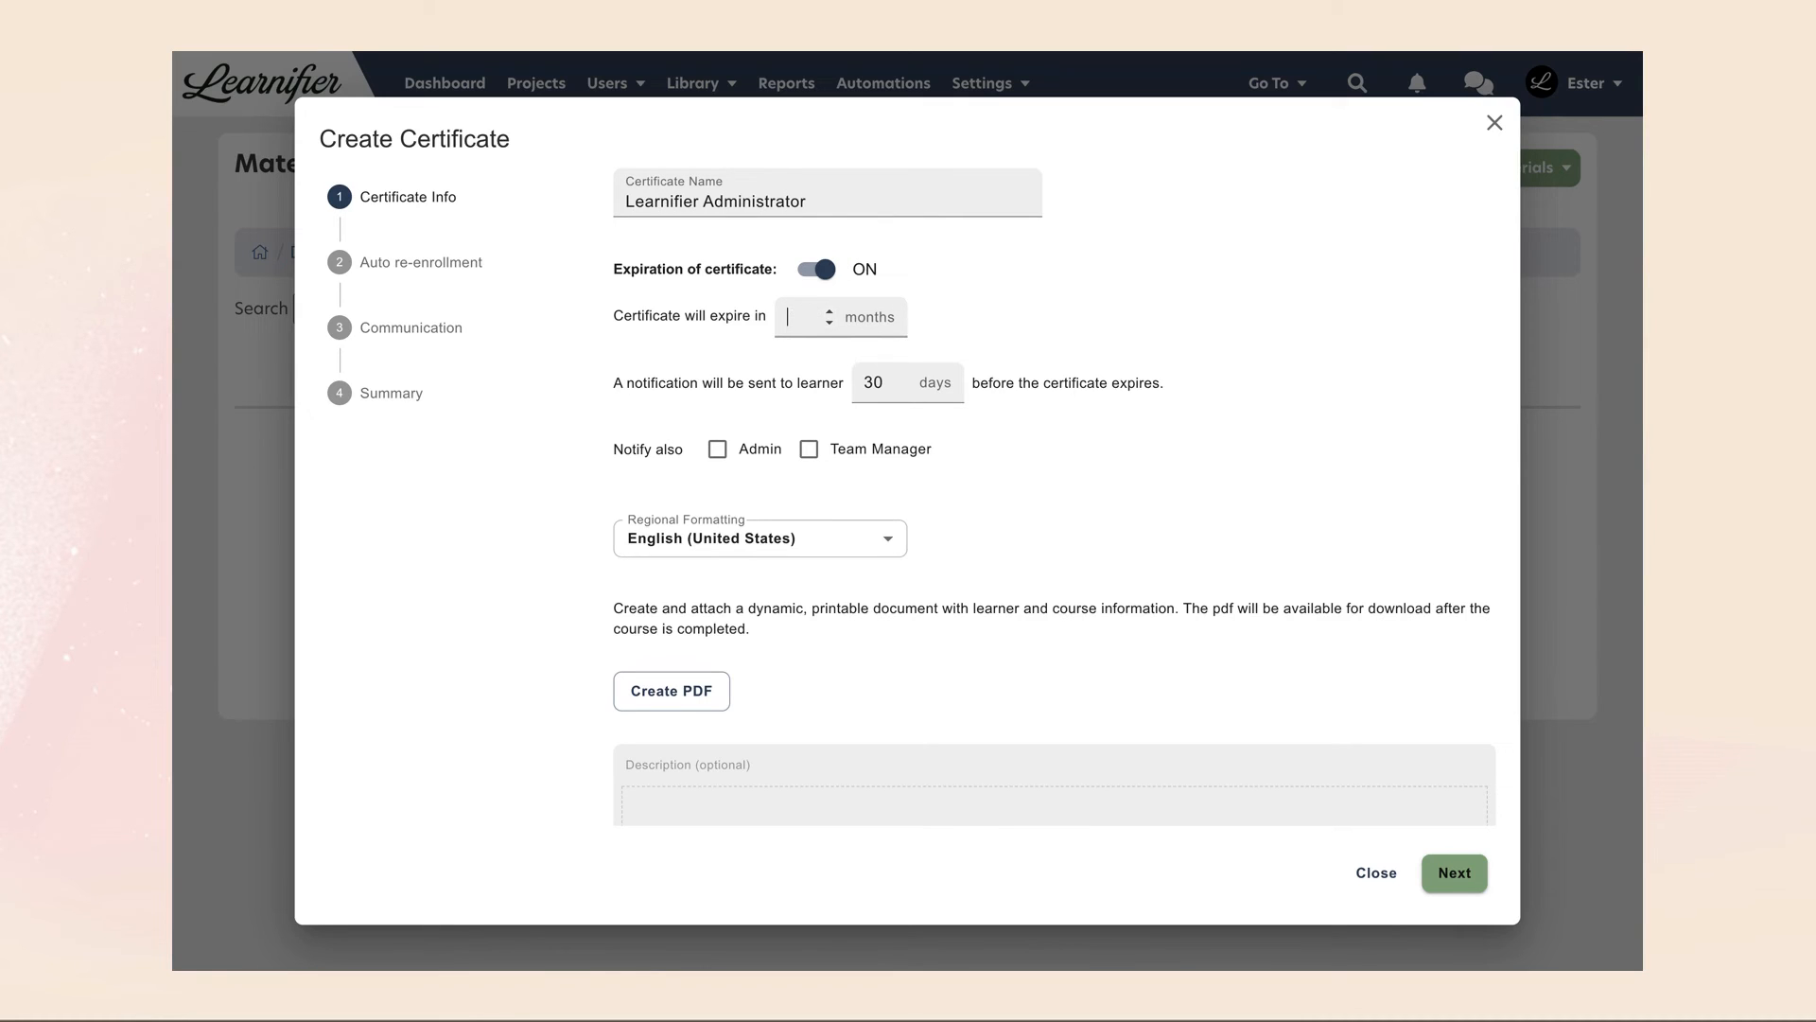
{"action": "left_click", "coordinate": [882, 376]}
{"action": "left_click", "coordinate": [716, 451]}
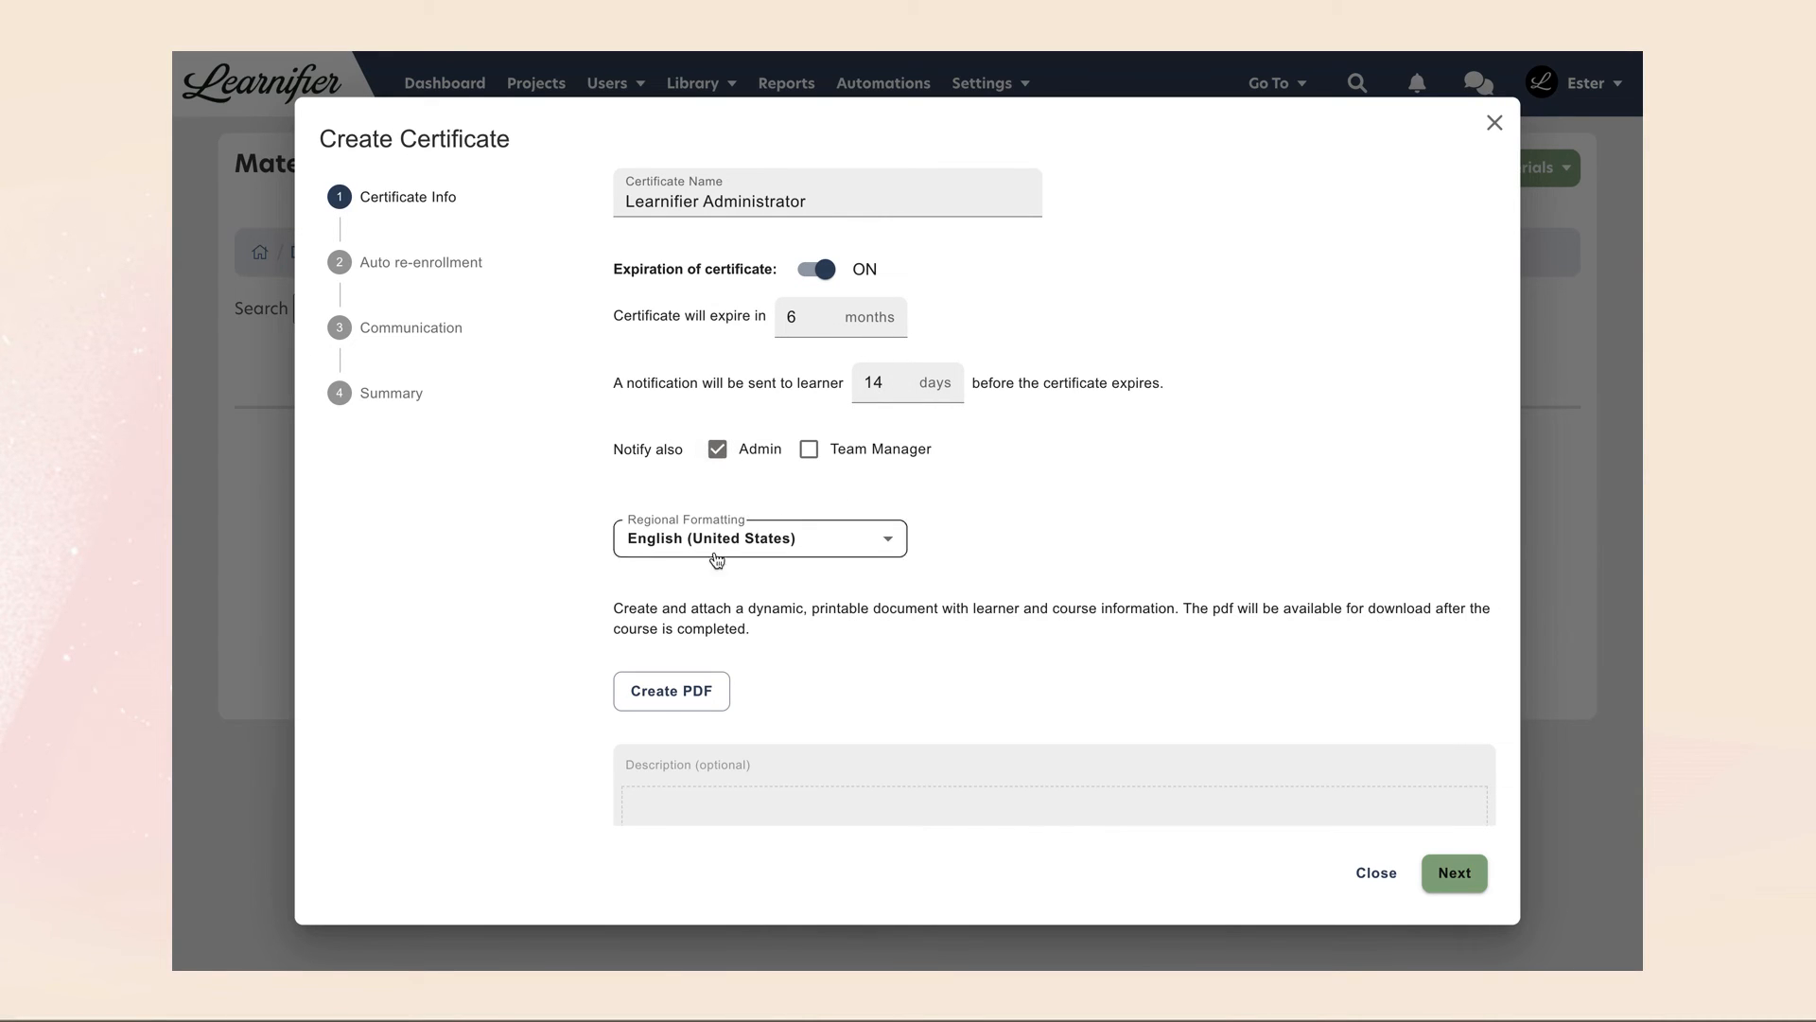
Enter the certificate description "Gongratulations! You are now a certified Learnifier Administrator.".
{"action": "scroll", "coordinate": [712, 592], "scroll_direction": "down", "scroll_amount": 1}
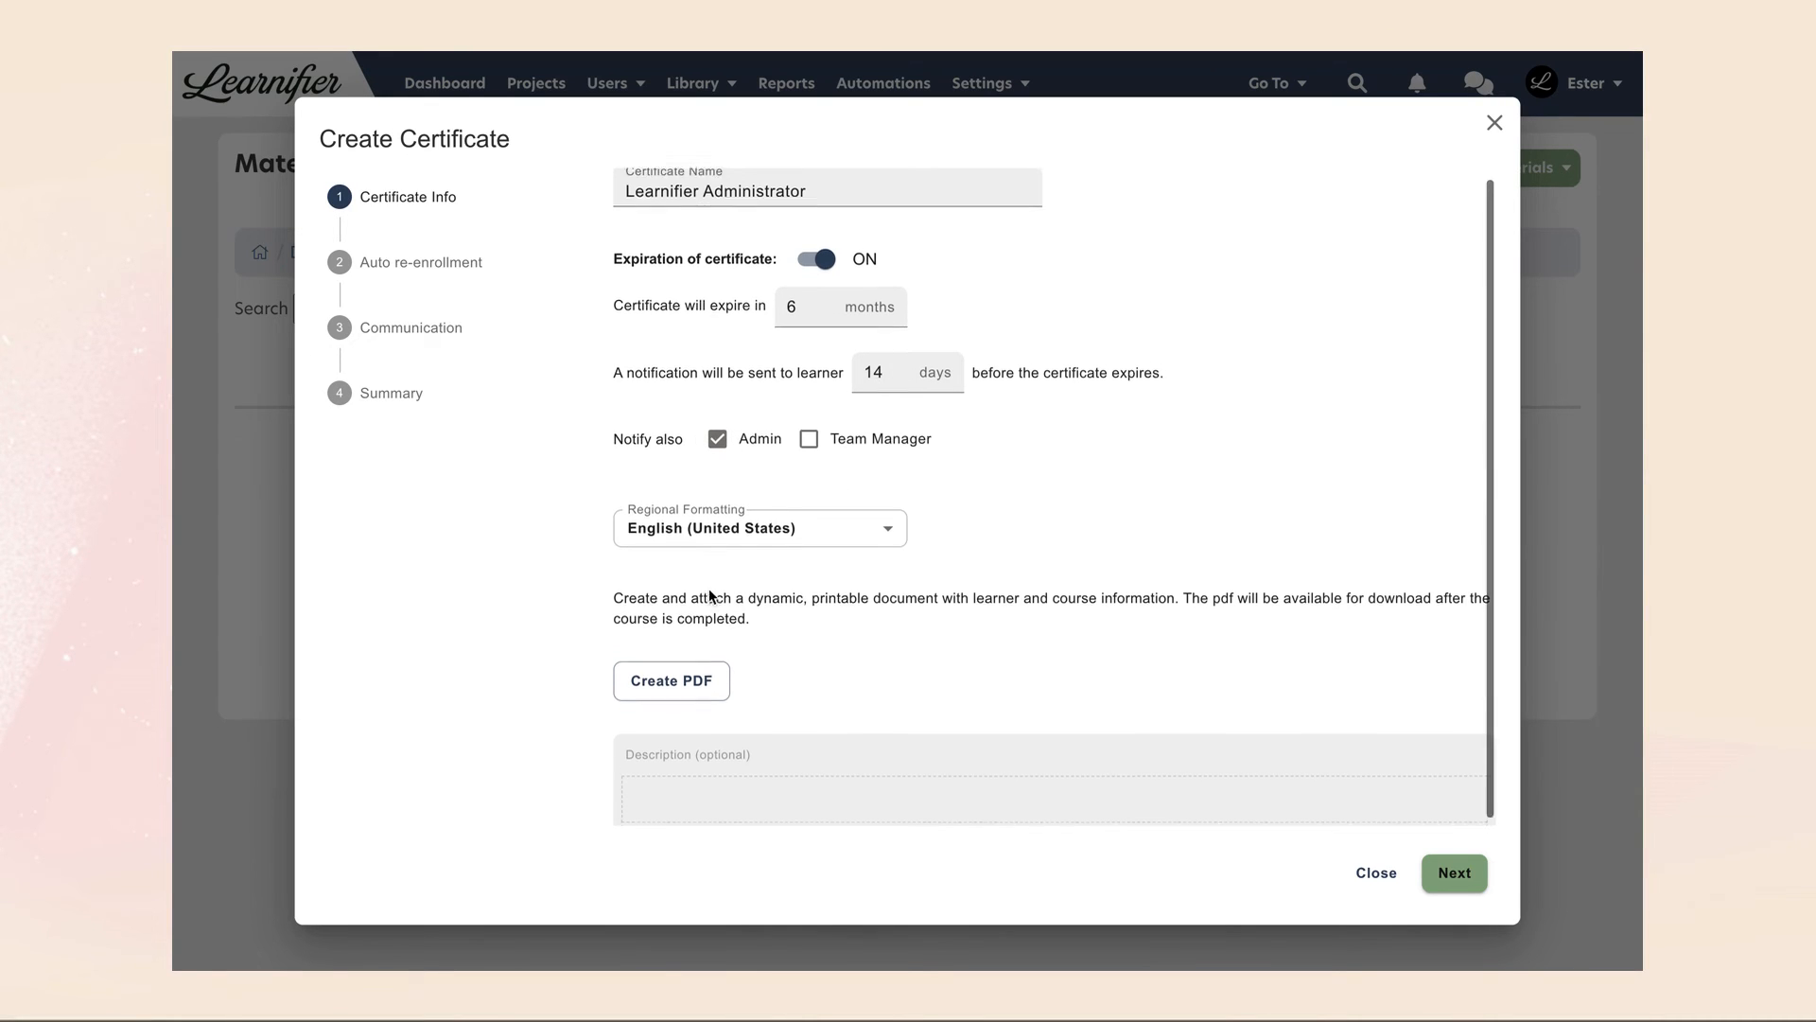
{"action": "left_click", "coordinate": [687, 780]}
{"action": "type", "text": "Gongratulations! You are now a certified Learnifier Administrator."}
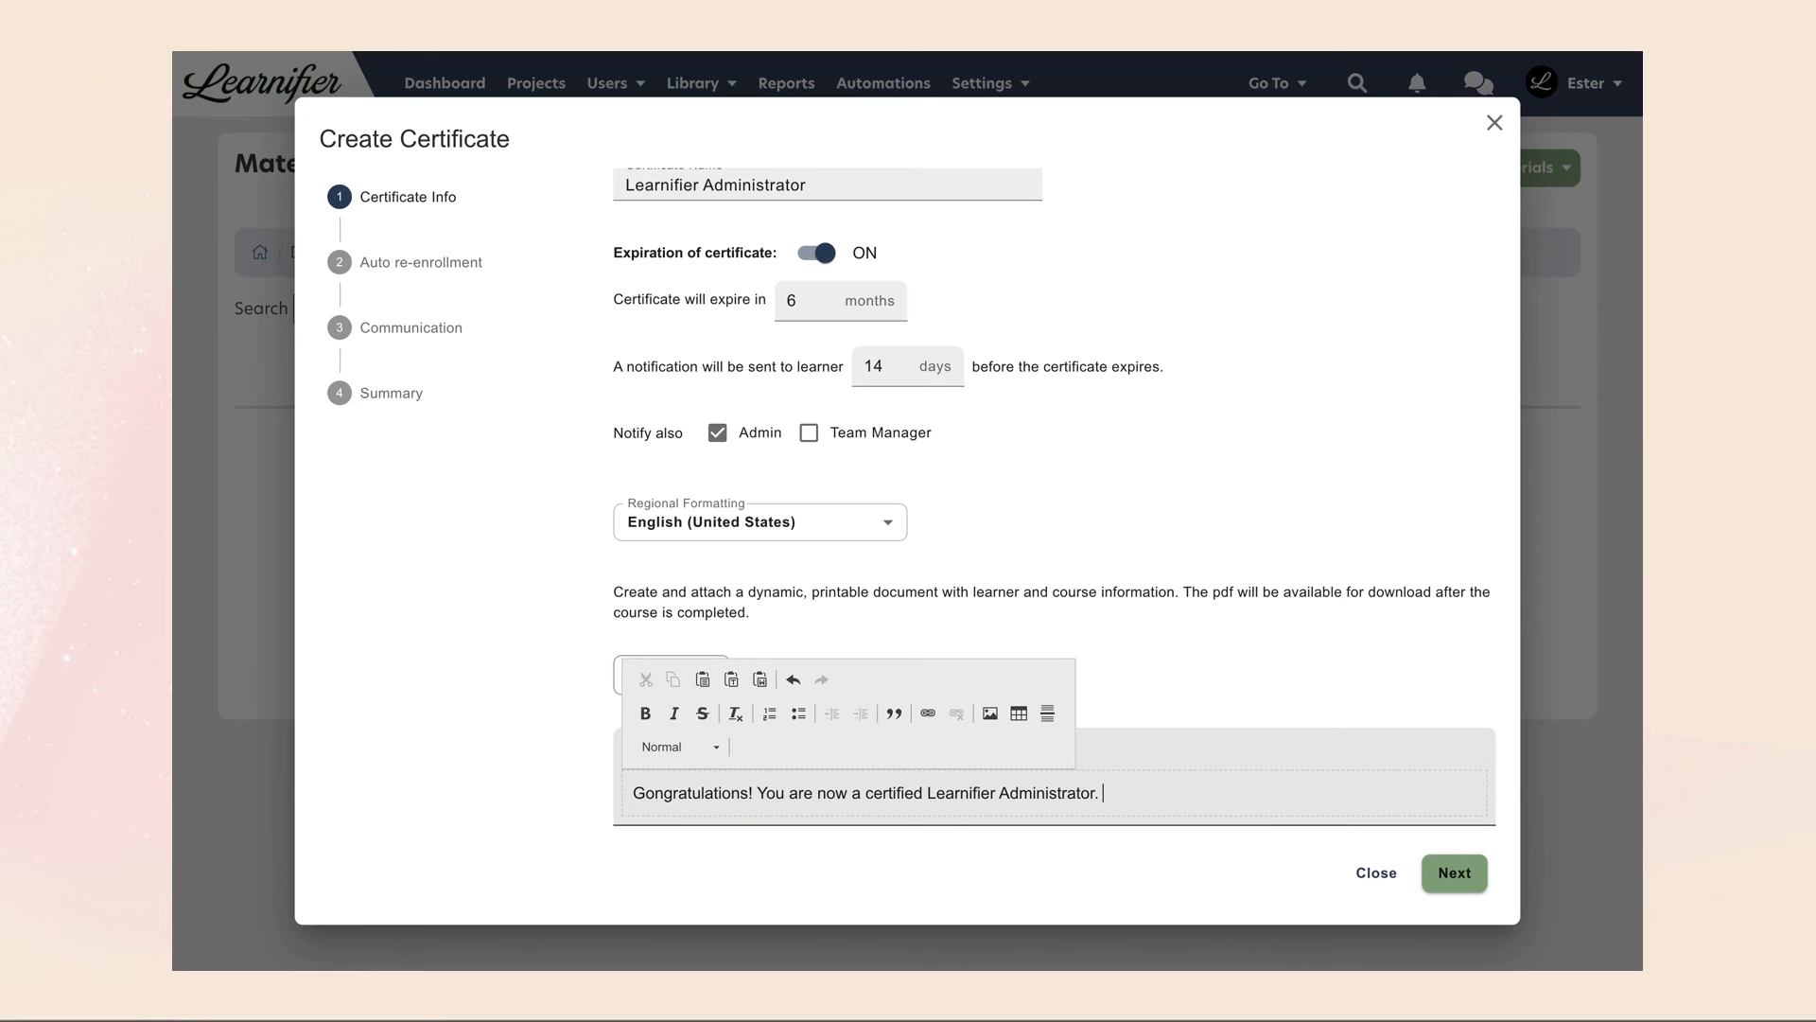
{"action": "left_click", "coordinate": [886, 853]}
Finish creating the certificate with auto re-enroll off and without any custom notification.
{"action": "left_click", "coordinate": [1463, 875]}
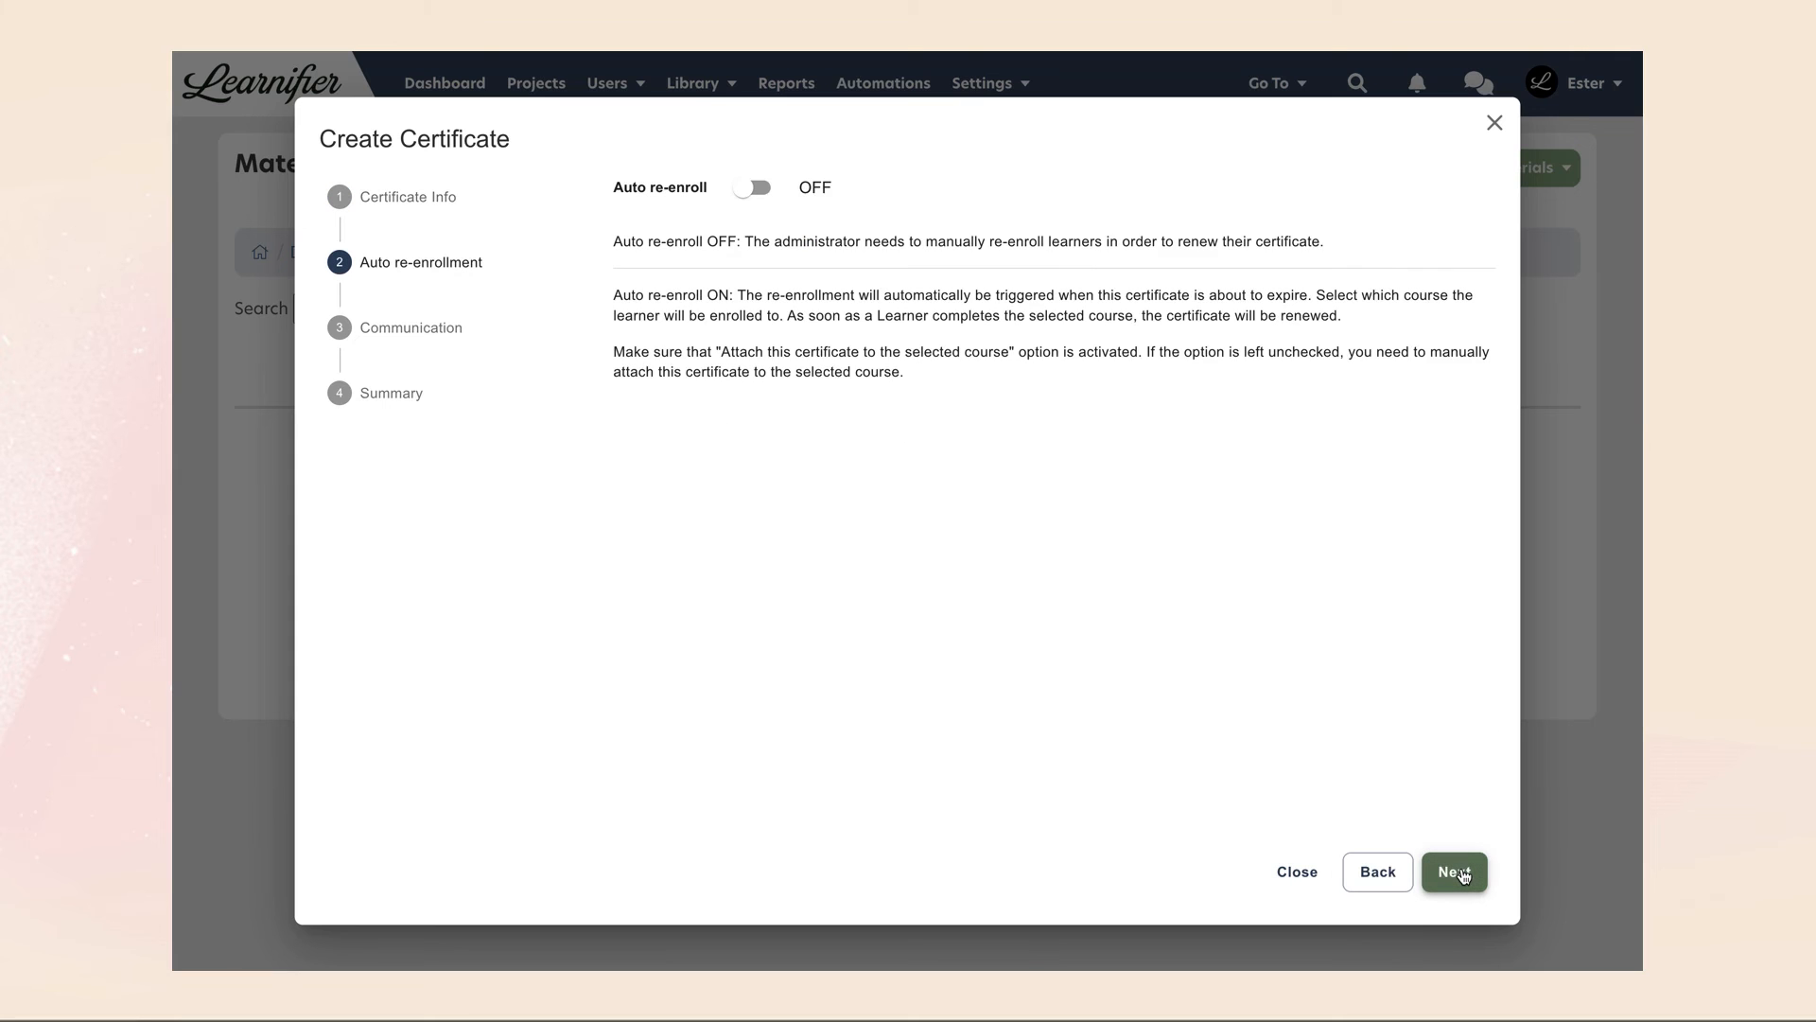
{"action": "left_click", "coordinate": [1464, 874]}
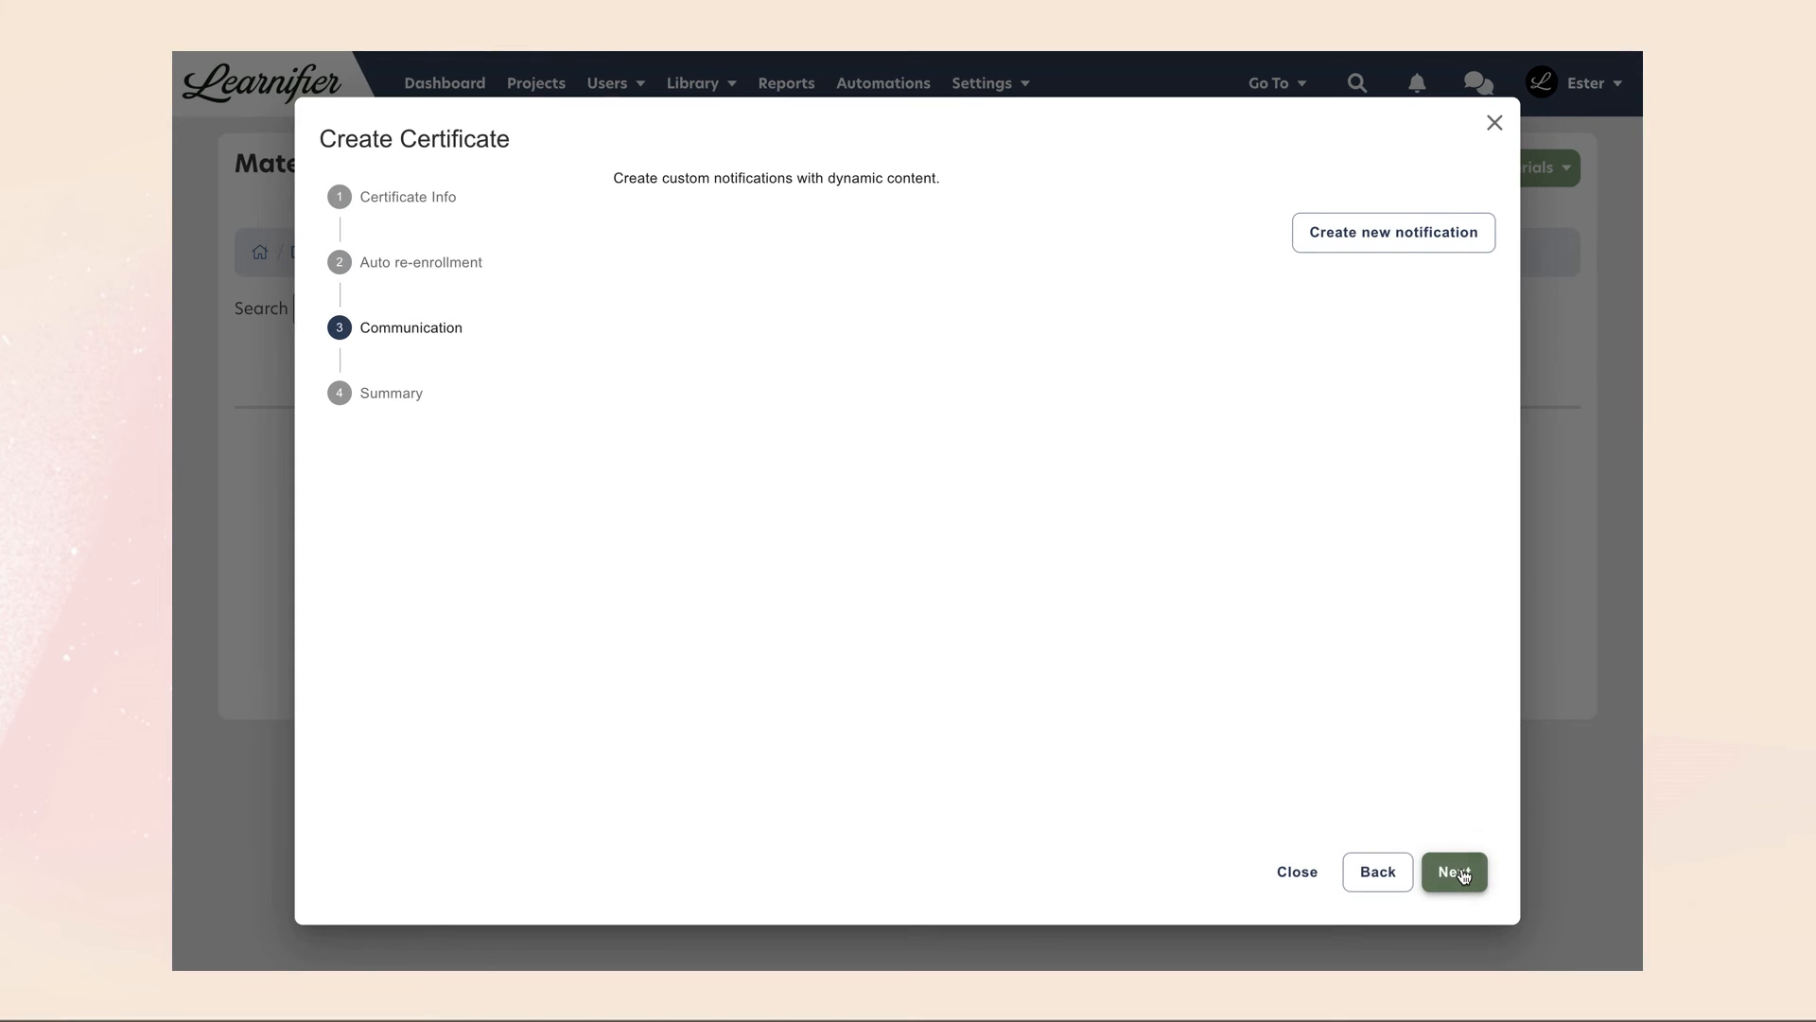
{"action": "left_click", "coordinate": [1463, 874]}
{"action": "left_click", "coordinate": [1464, 875]}
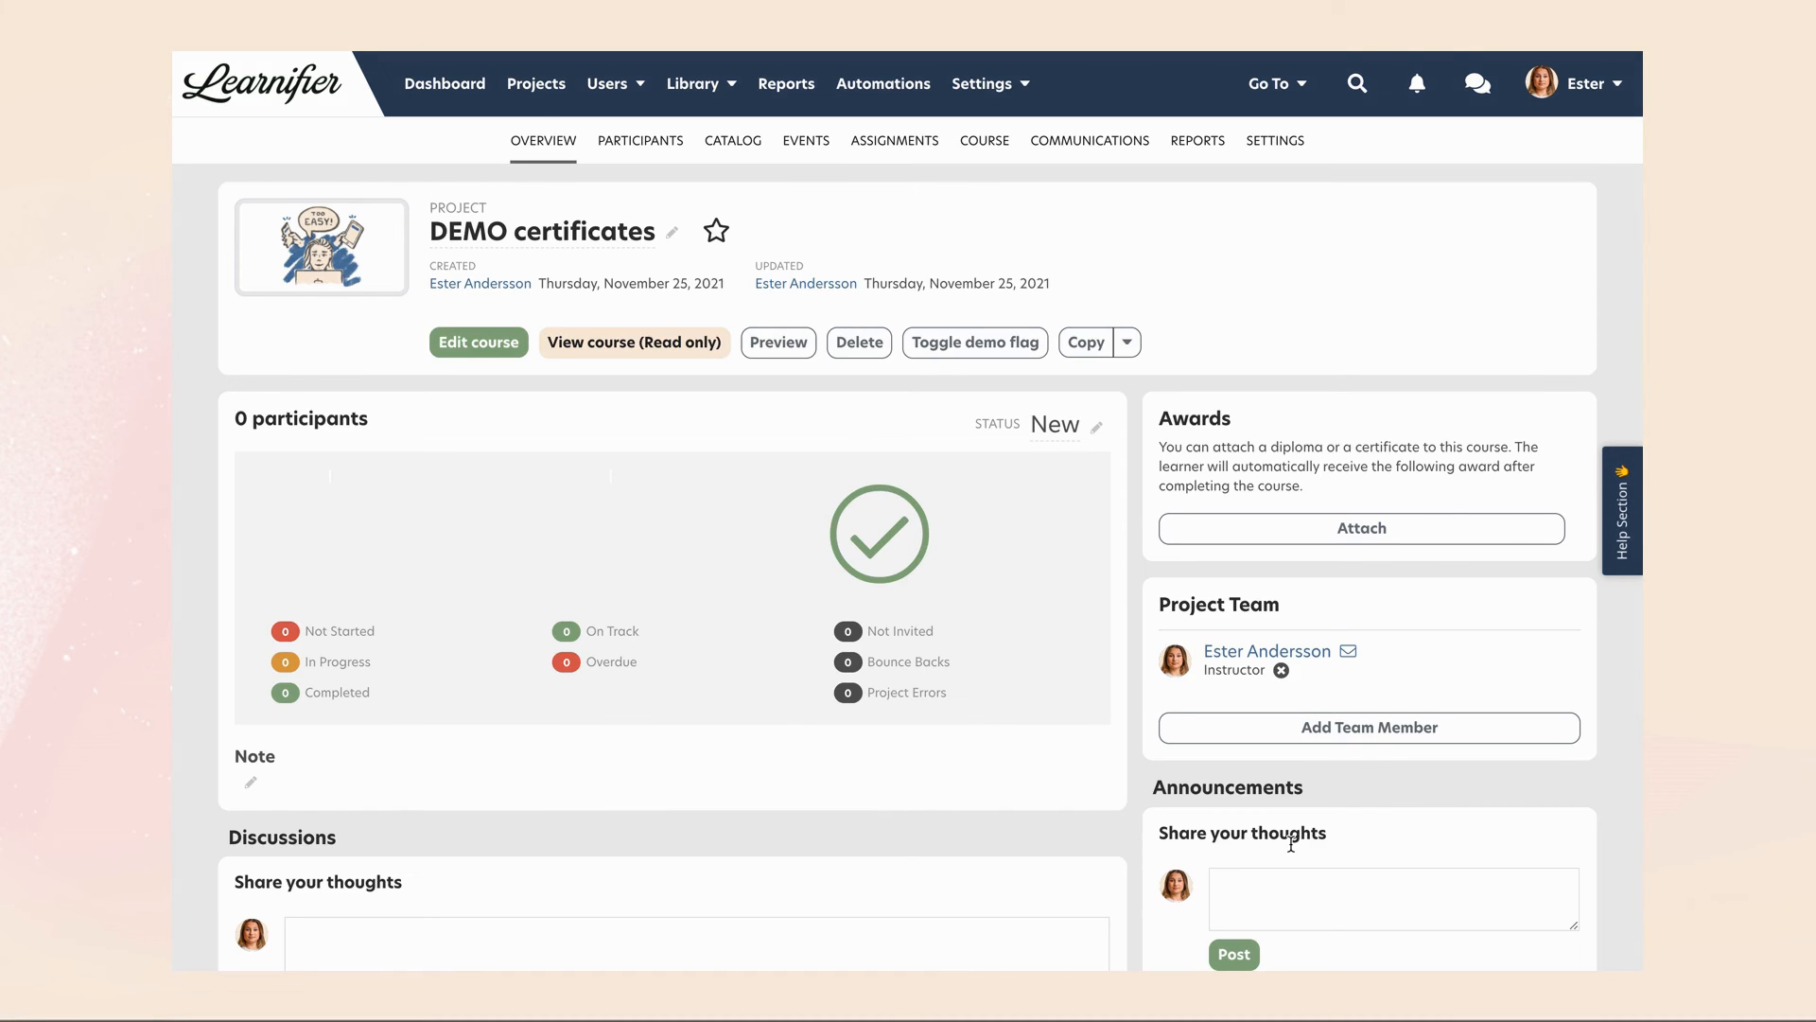
Attach the DEMO certificate from the library's Certificates folder as the award of the "DEMO certificates" project.
{"action": "left_click", "coordinate": [1371, 540]}
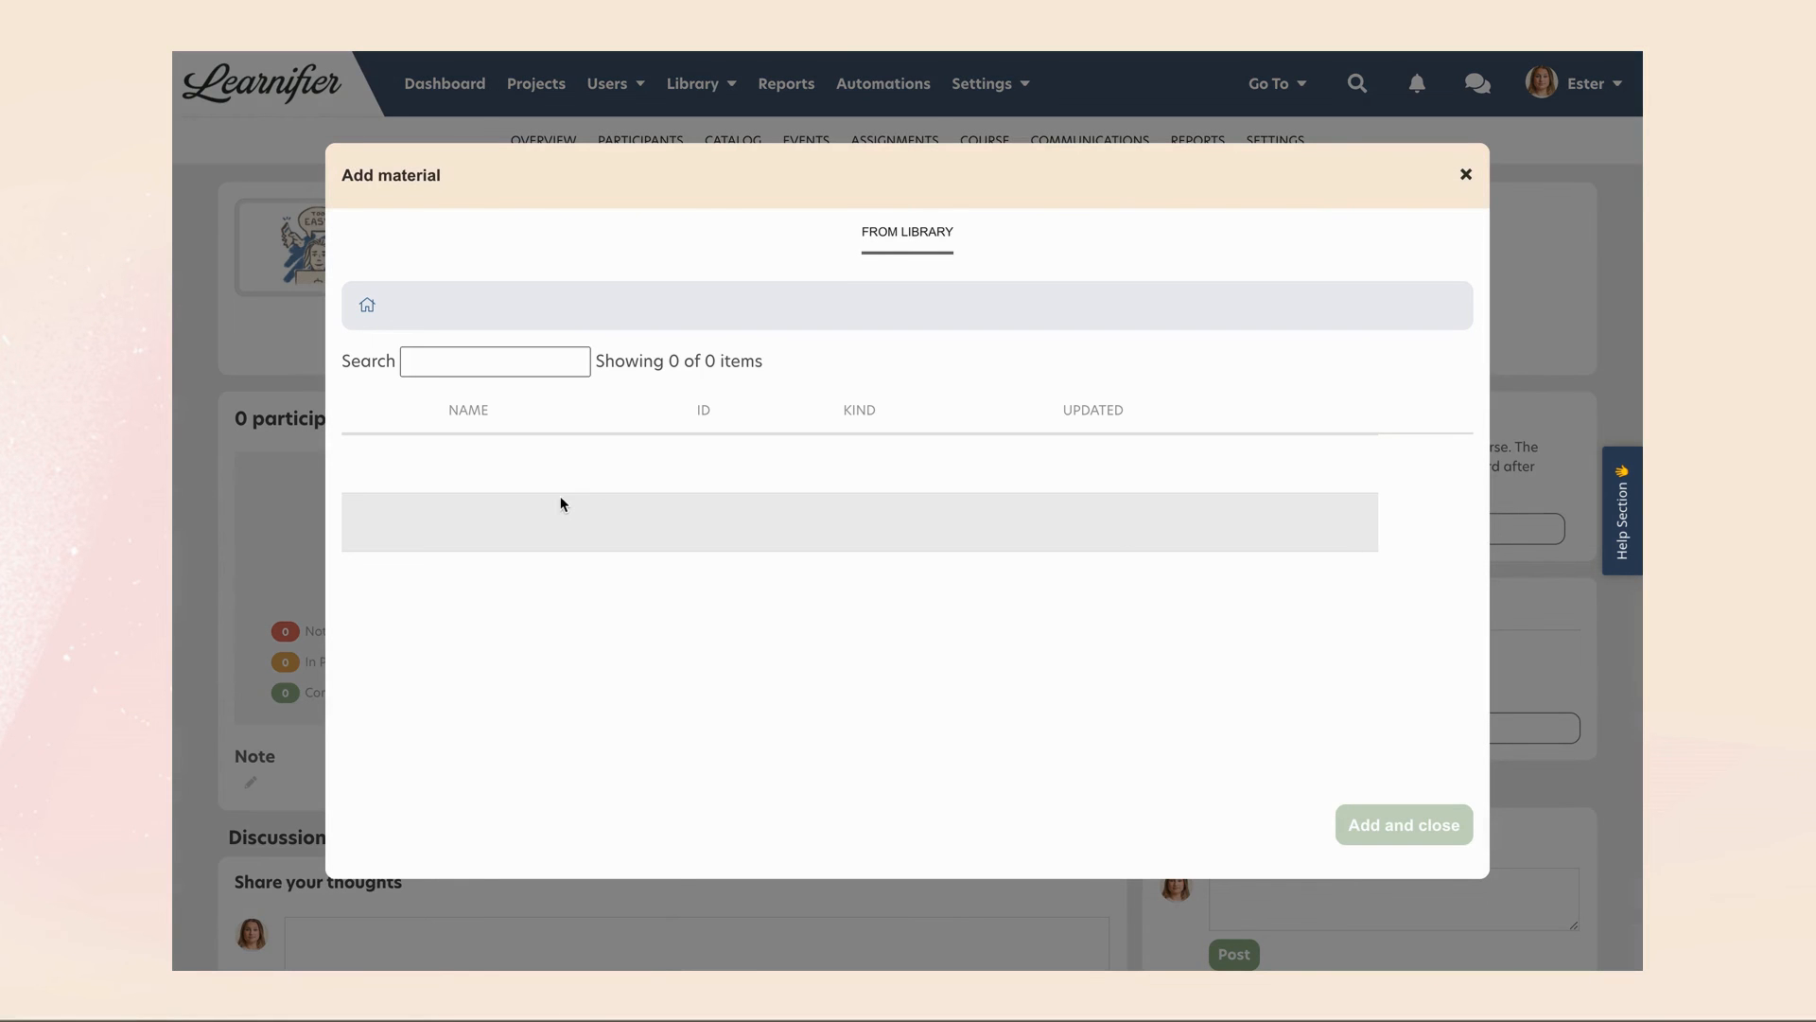
{"action": "left_click", "coordinate": [505, 464]}
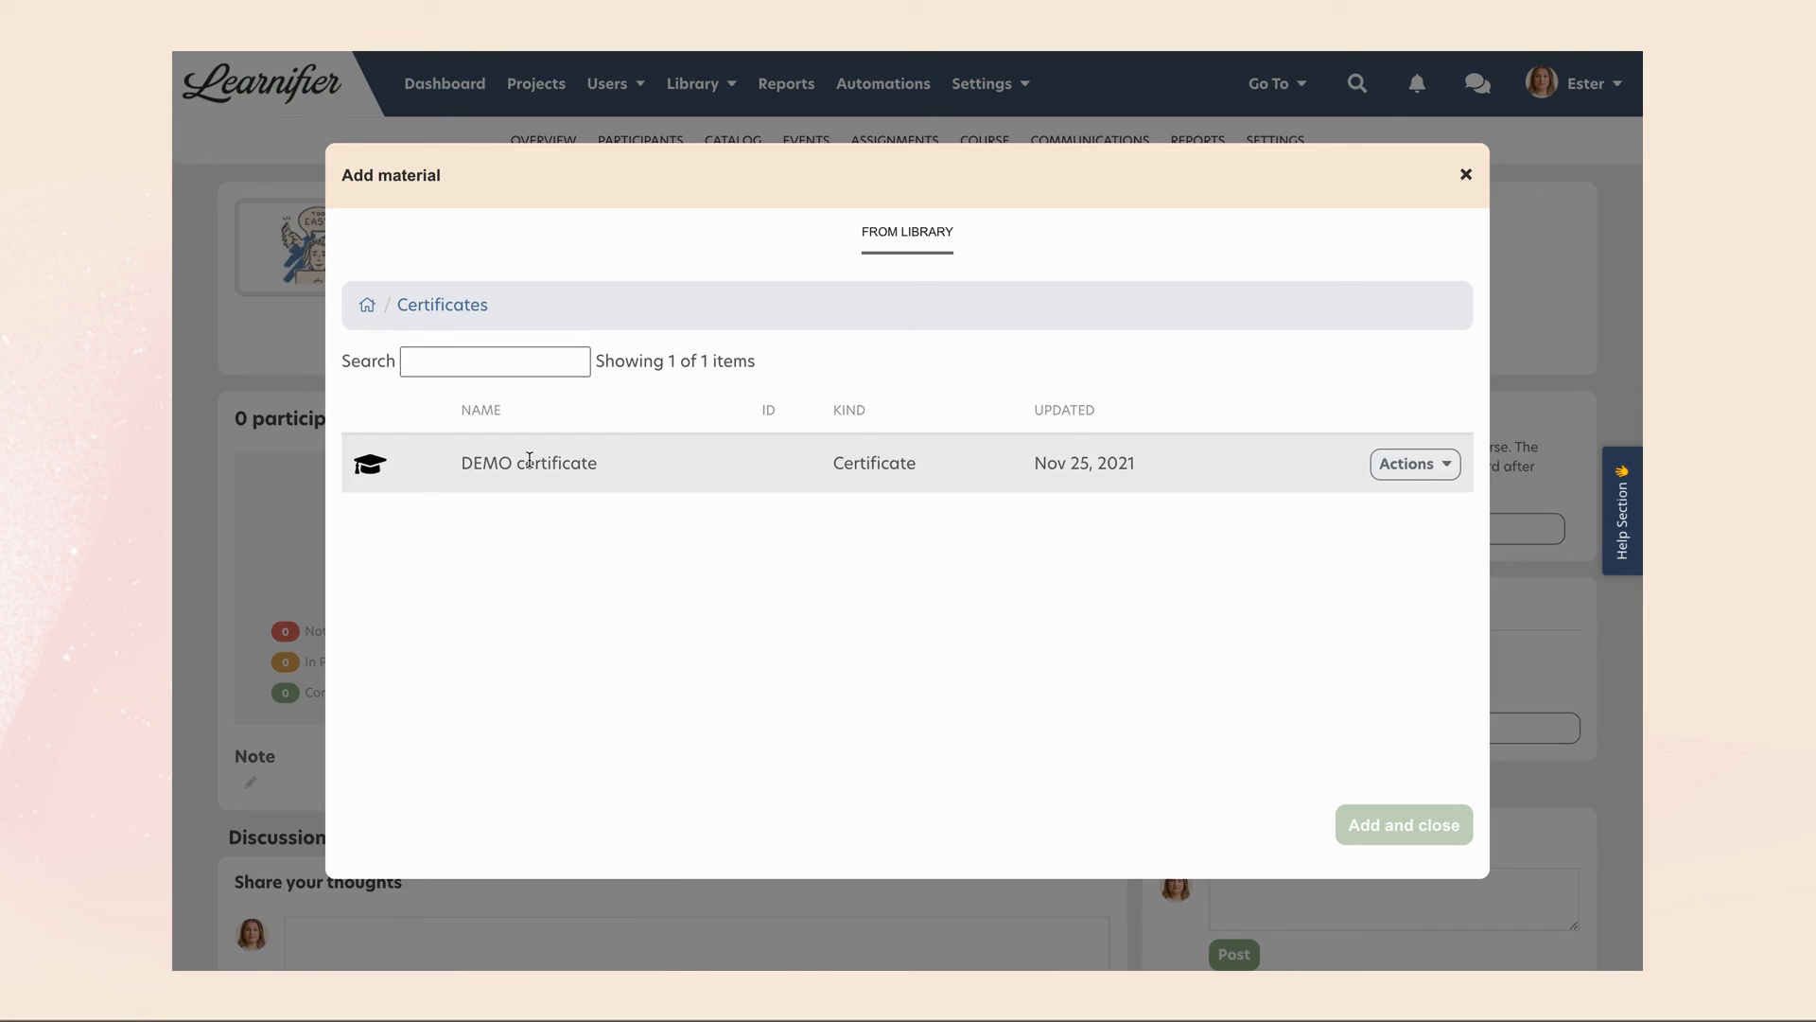
{"action": "left_click", "coordinate": [641, 466]}
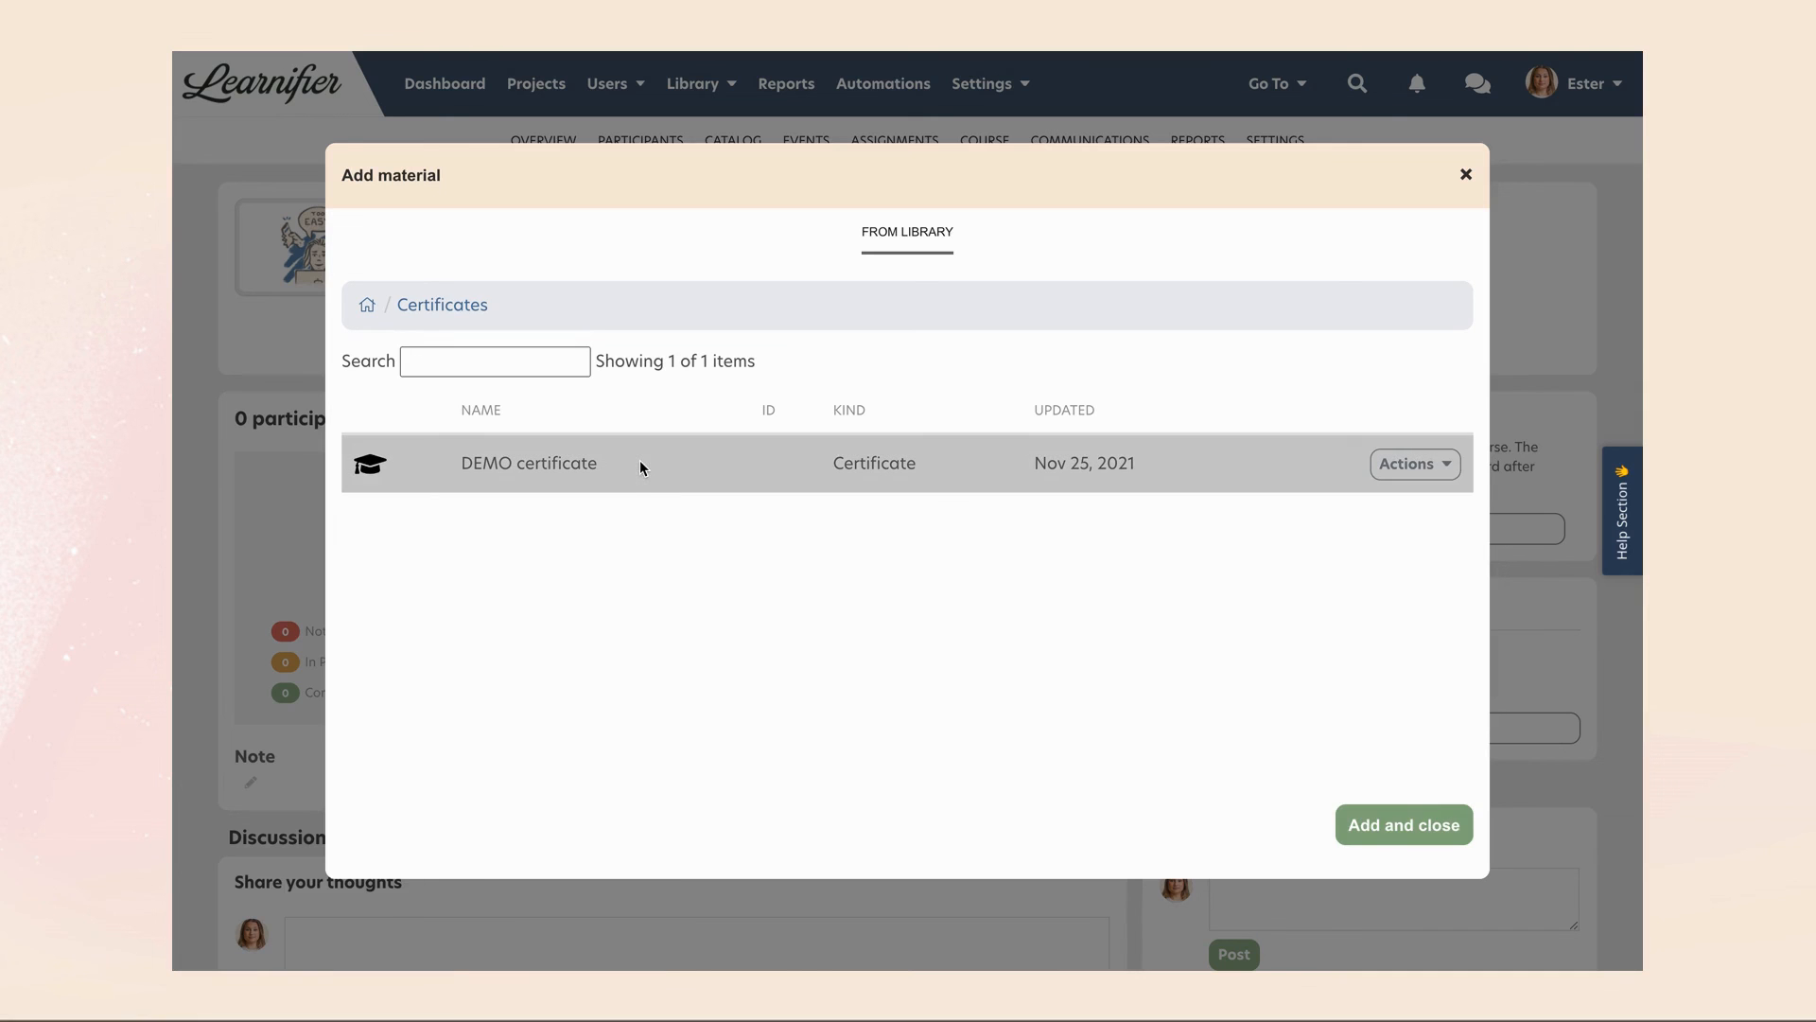
{"action": "left_click", "coordinate": [1400, 826]}
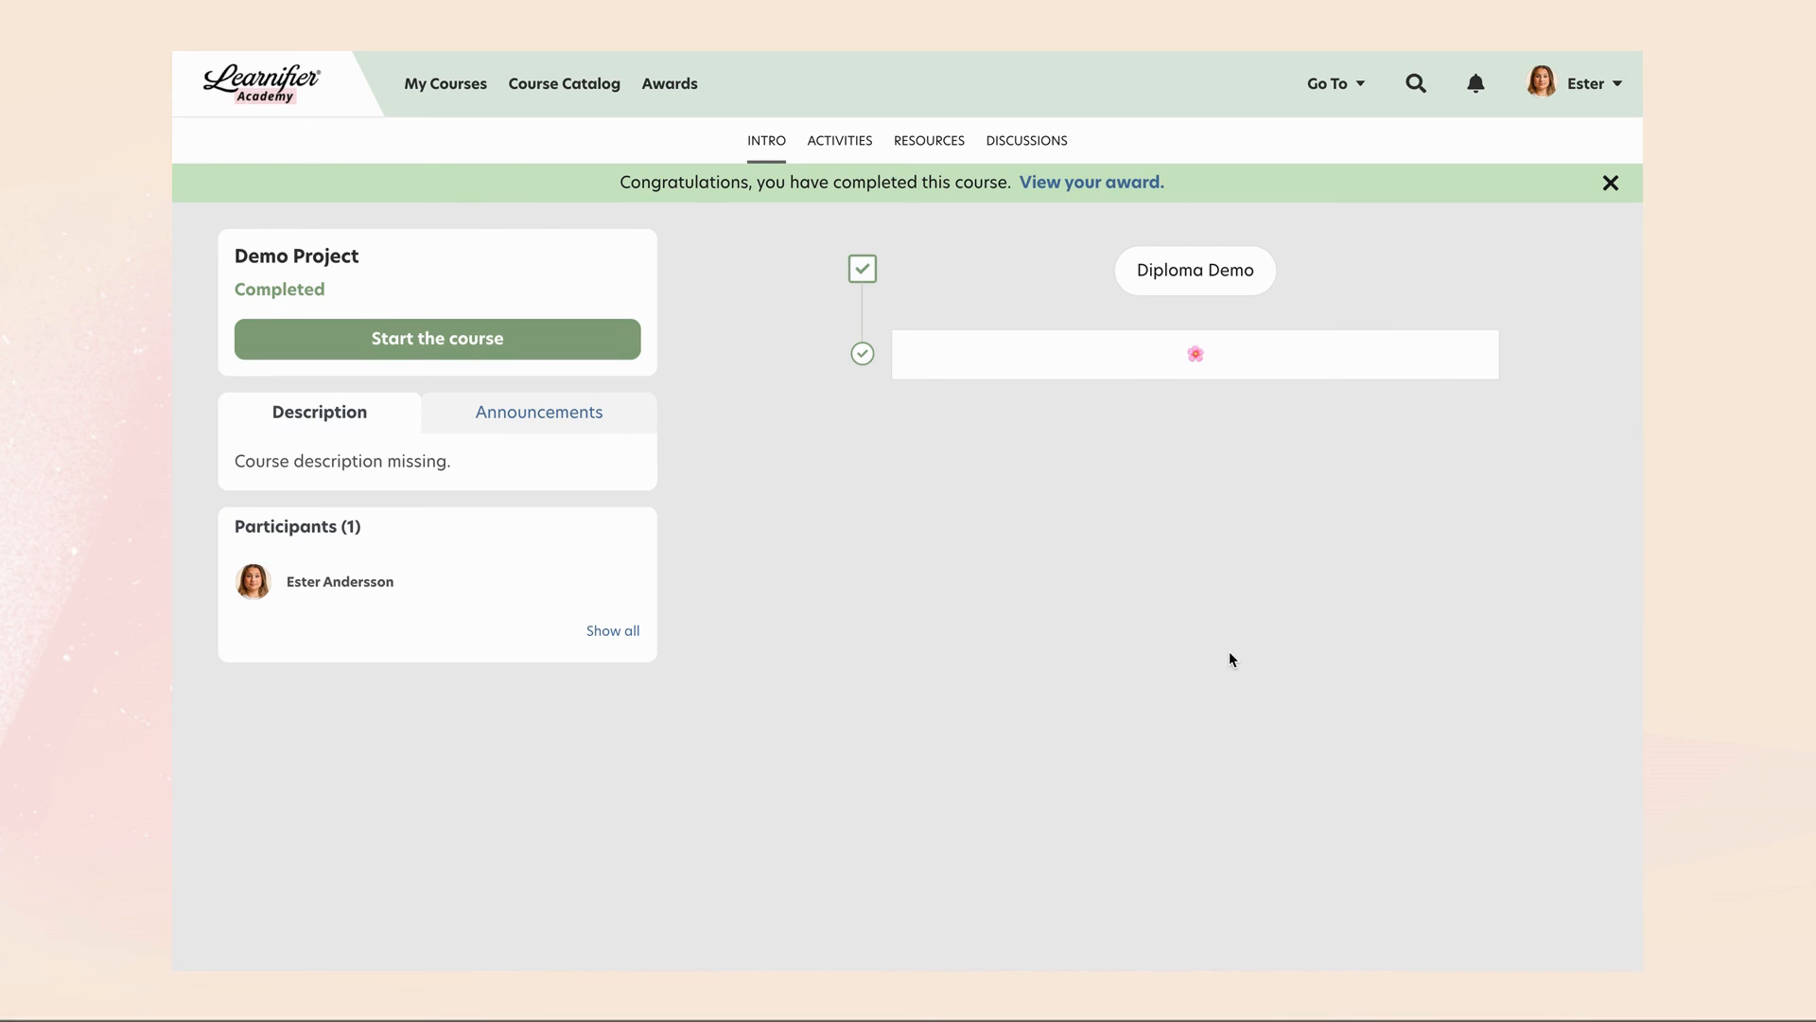
View the learner's award for the completed Demo Project and look through the Certified Administrator diploma's PDF.
{"action": "left_click", "coordinate": [1088, 186]}
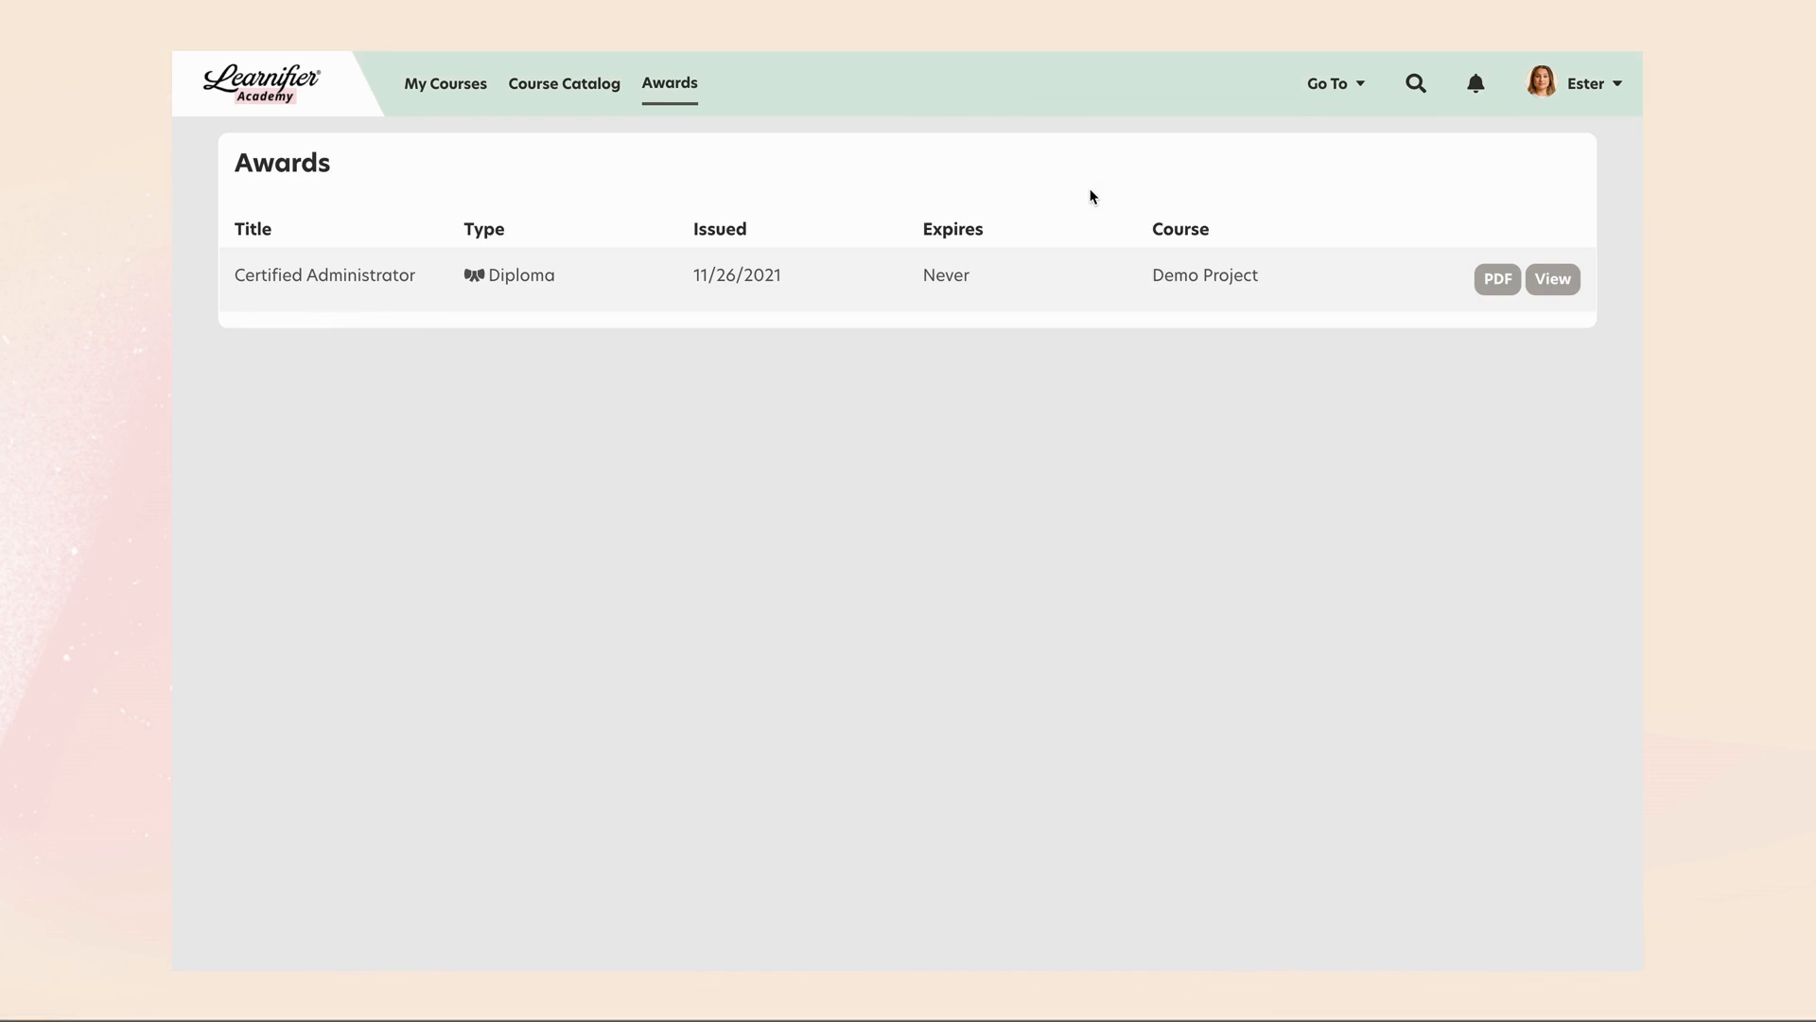
{"action": "left_click", "coordinate": [1497, 280]}
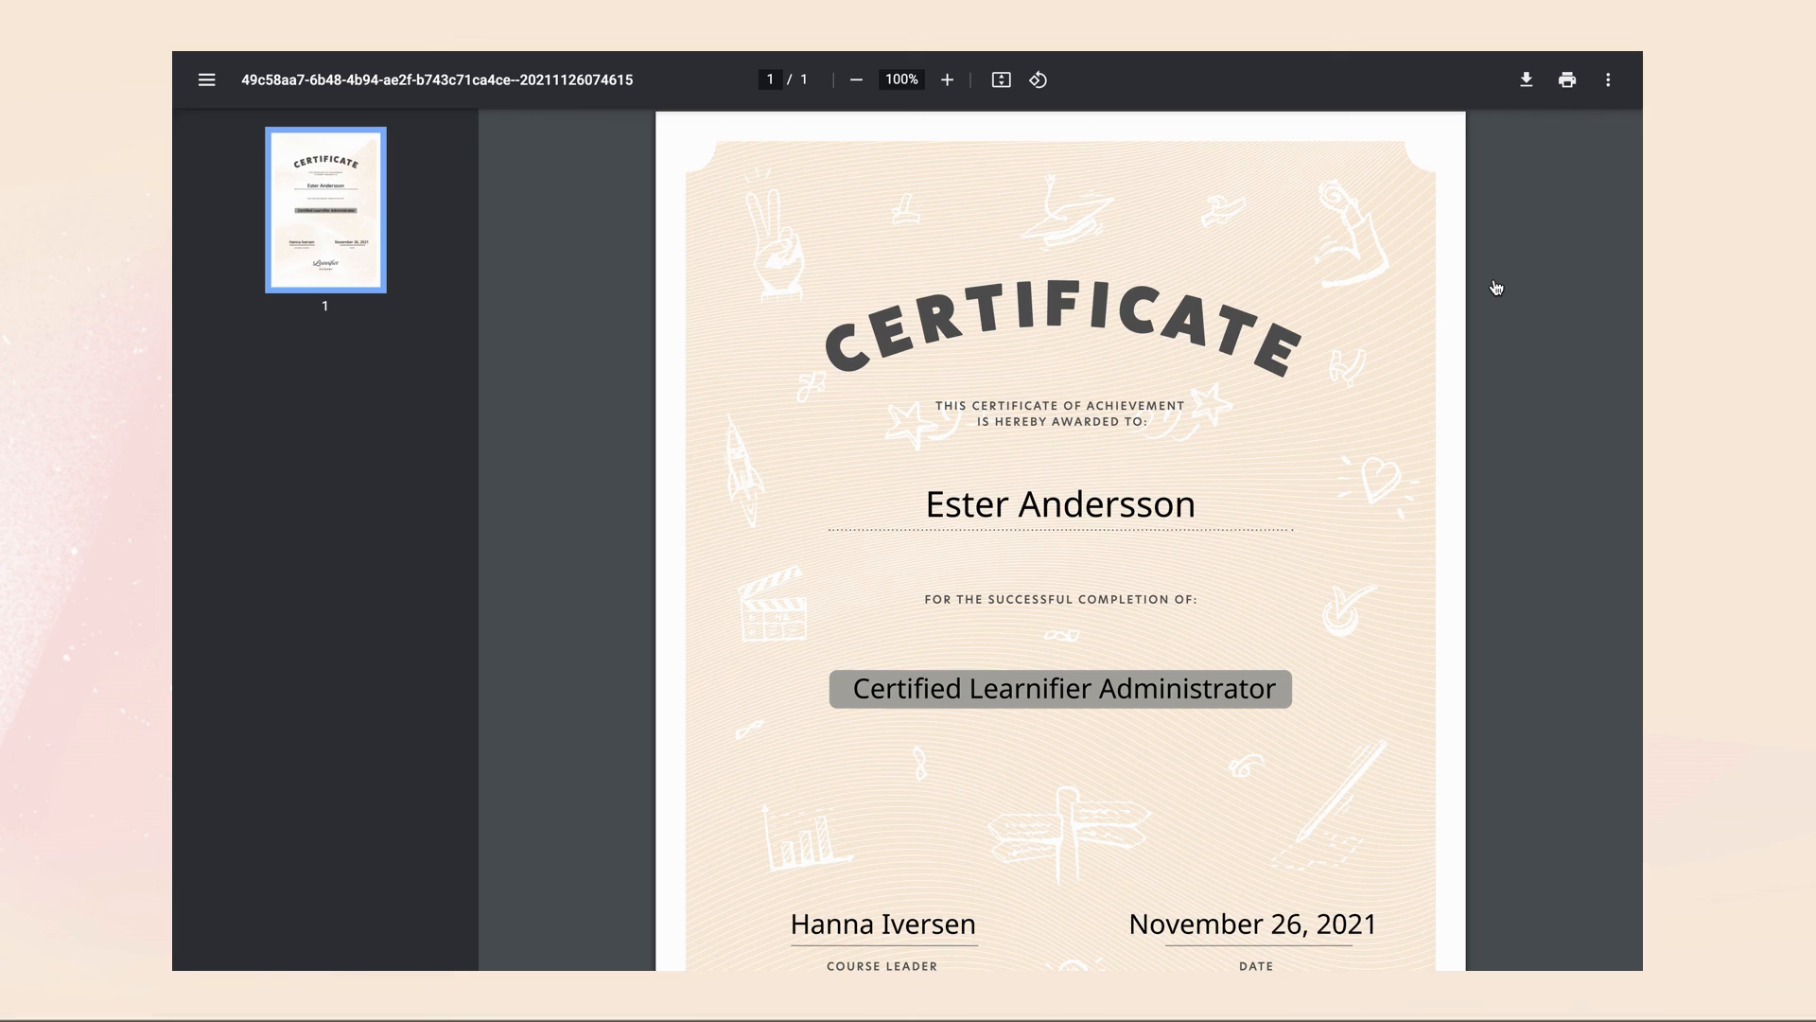
{"action": "scroll", "coordinate": [1496, 287], "scroll_direction": "down", "scroll_amount": 3}
{"action": "scroll", "coordinate": [1496, 287], "scroll_direction": "up", "scroll_amount": 2}
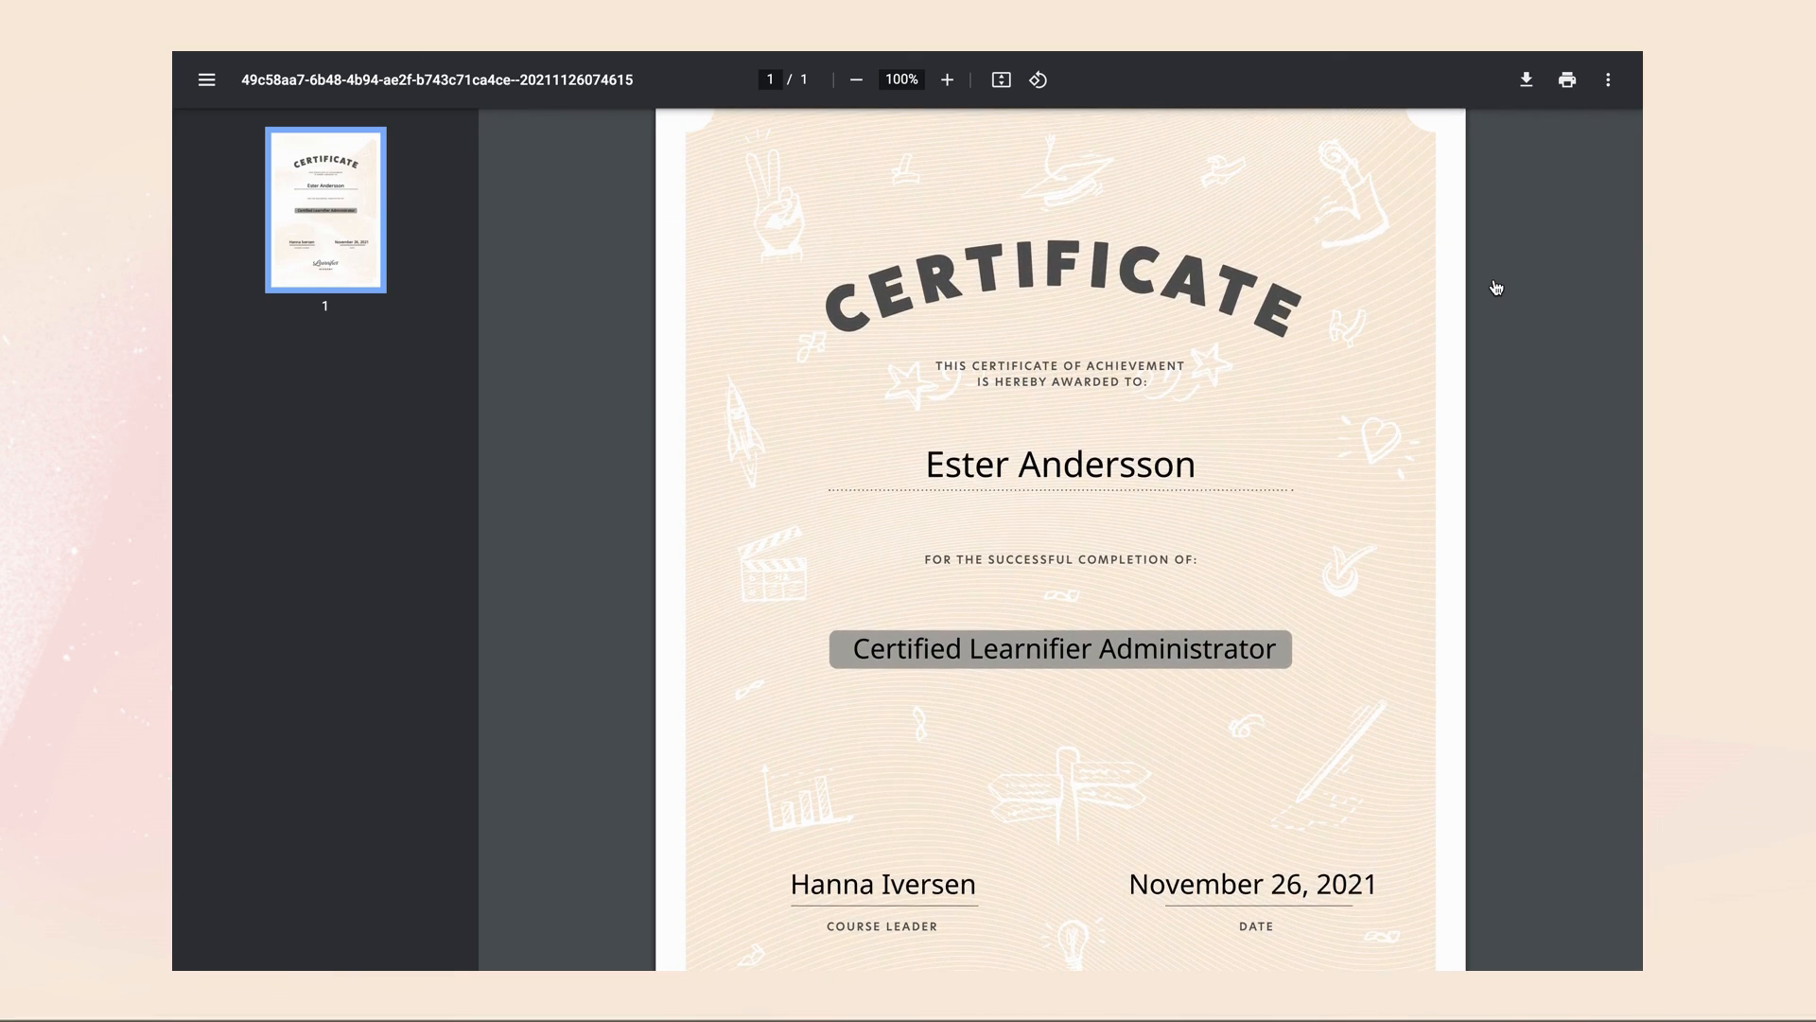